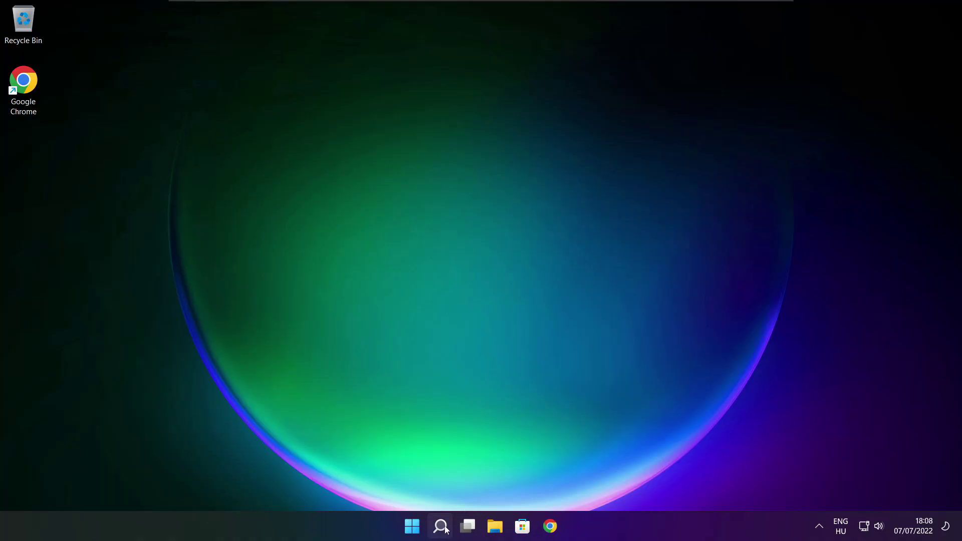
# - Launch Device Manager by searching 'device manager' in Windows Search
pyautogui.click(441, 528)
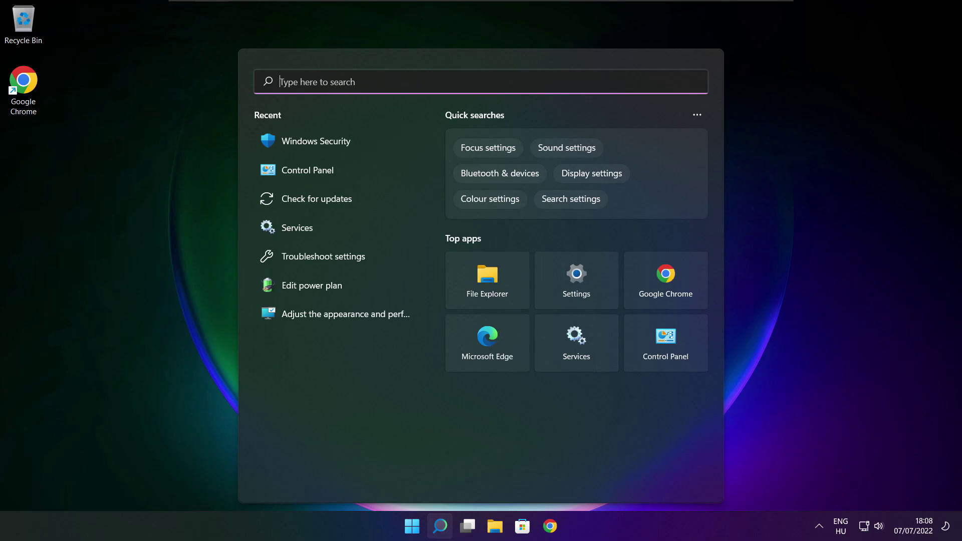
pyautogui.write('devic')
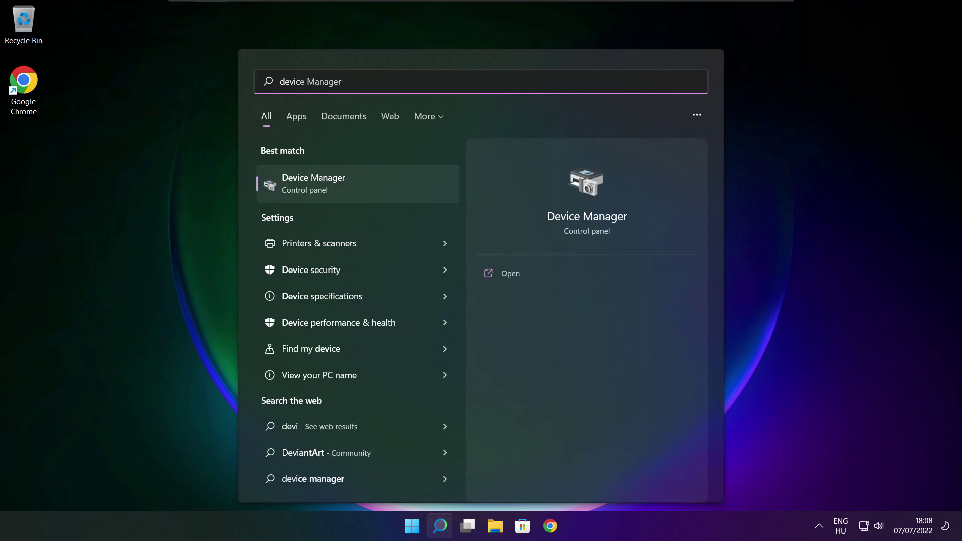
pyautogui.write('e mana')
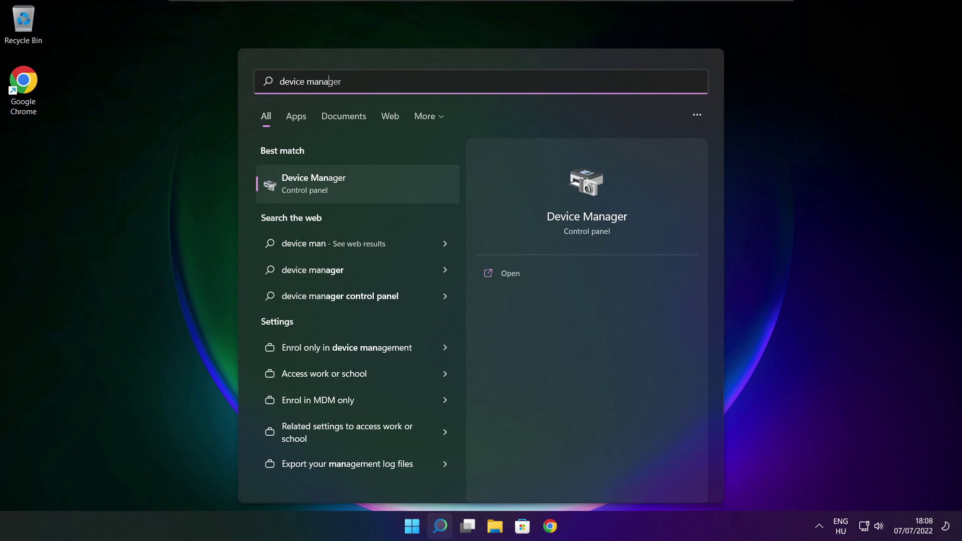
pyautogui.write('ger')
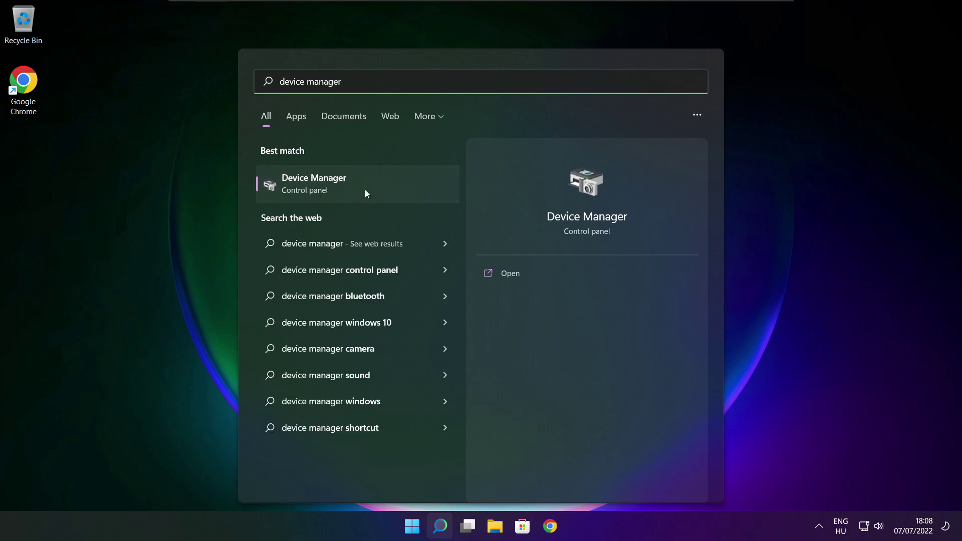
pyautogui.click(395, 191)
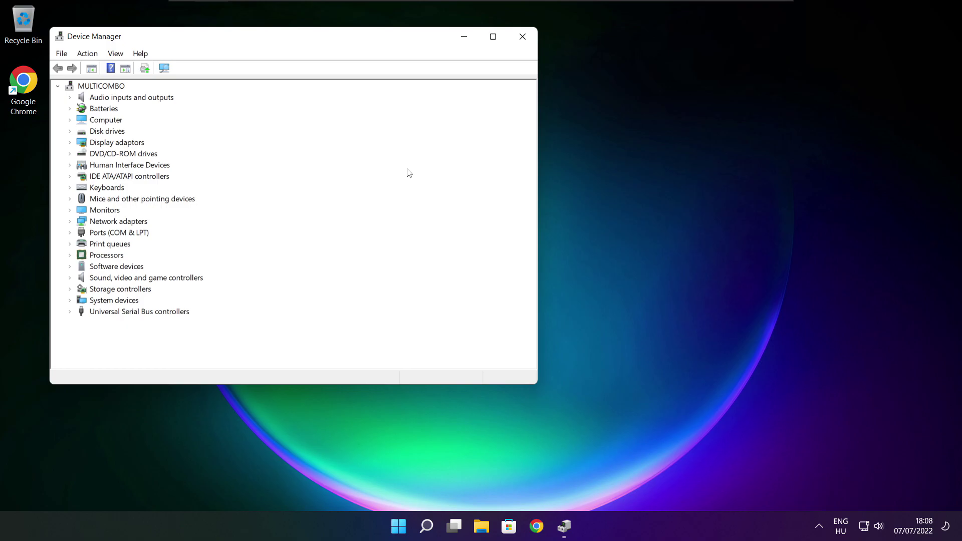
# - Search automatically for a VMware SVGA 3D driver; the best driver is already installed
pyautogui.click(494, 39)
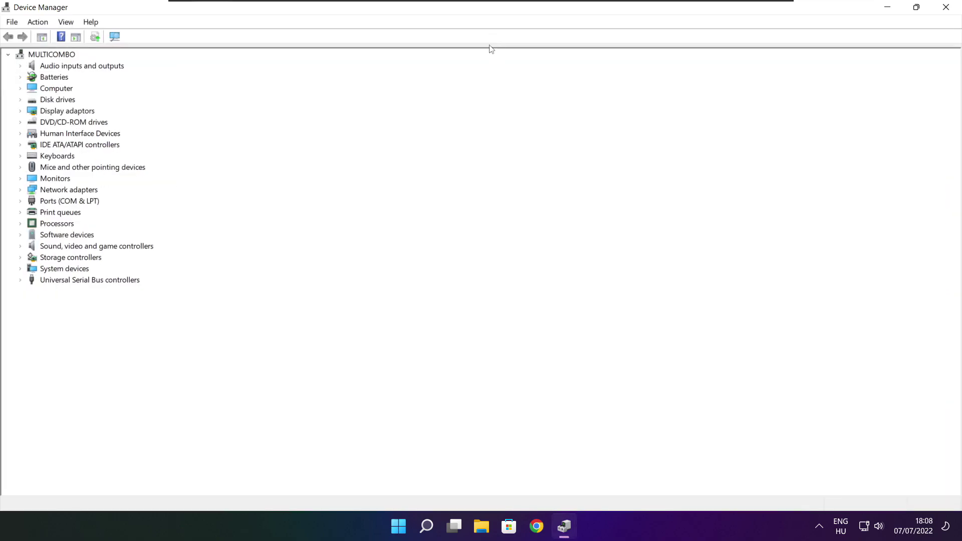
pyautogui.click(57, 112)
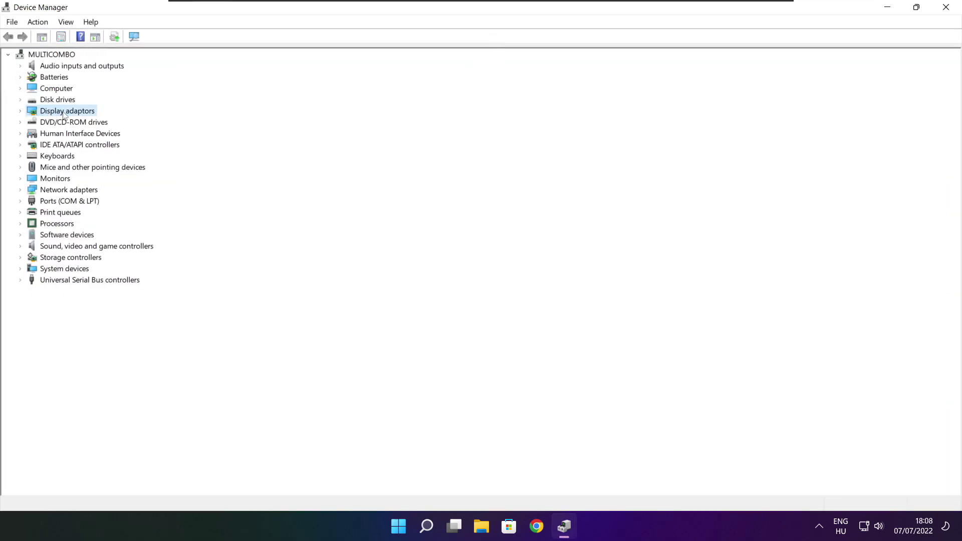
pyautogui.click(20, 112)
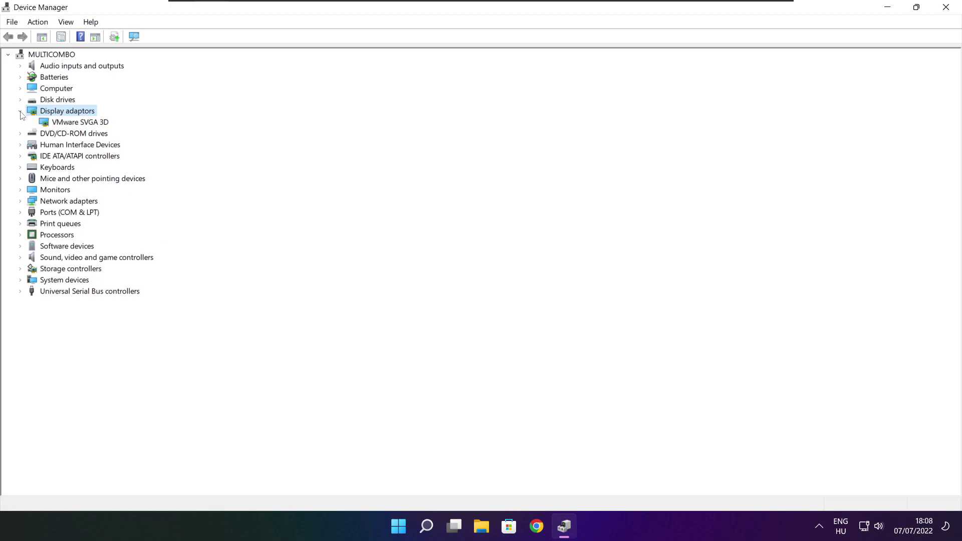
pyautogui.click(49, 124)
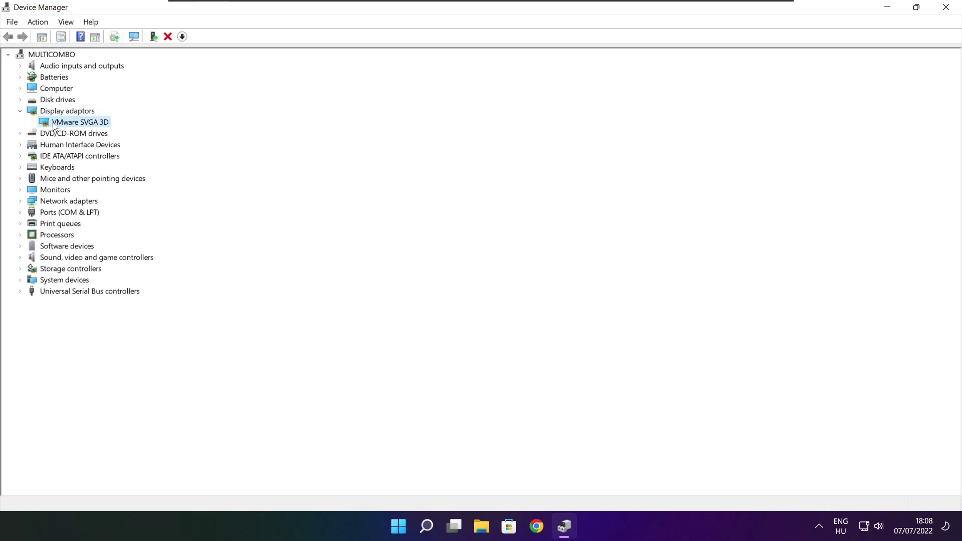
pyautogui.rightClick(69, 122)
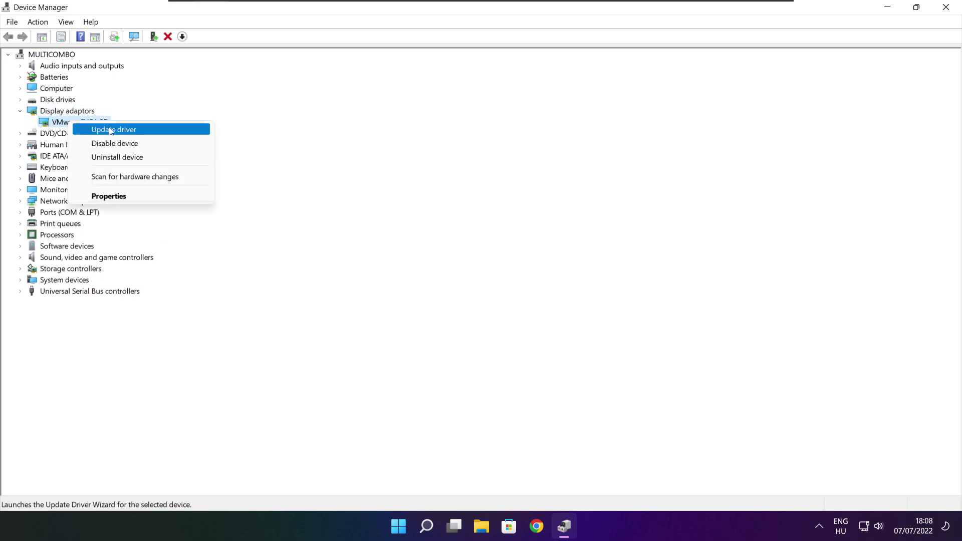
pyautogui.click(137, 129)
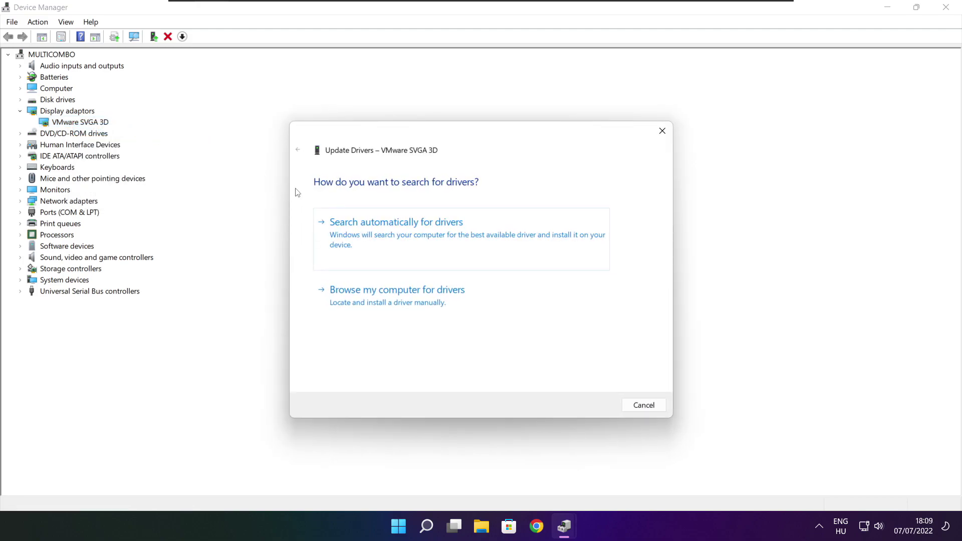
pyautogui.click(443, 242)
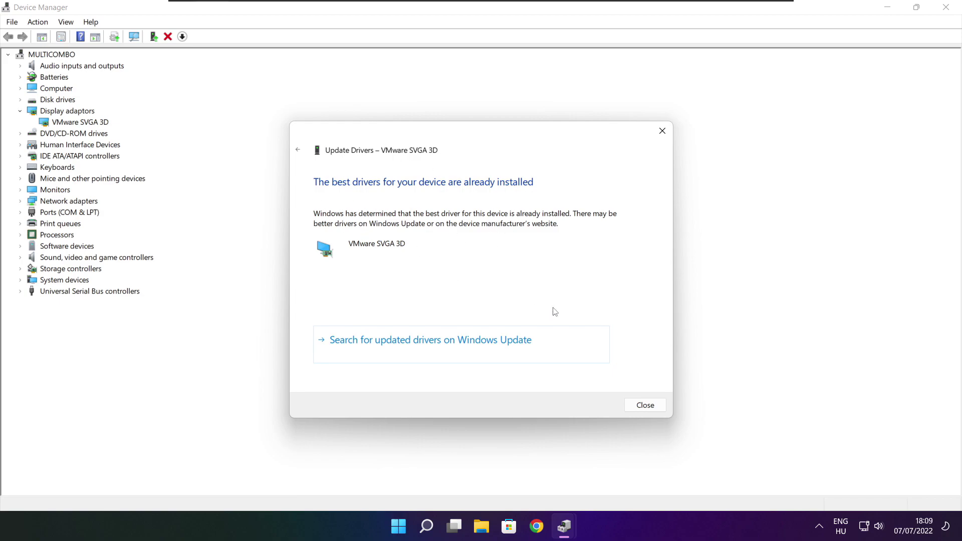
pyautogui.click(645, 407)
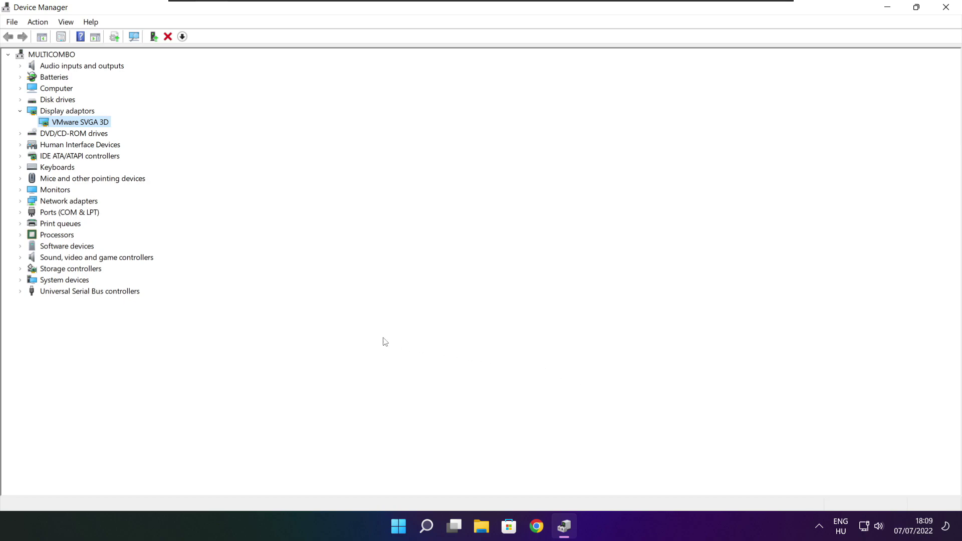
pyautogui.click(45, 260)
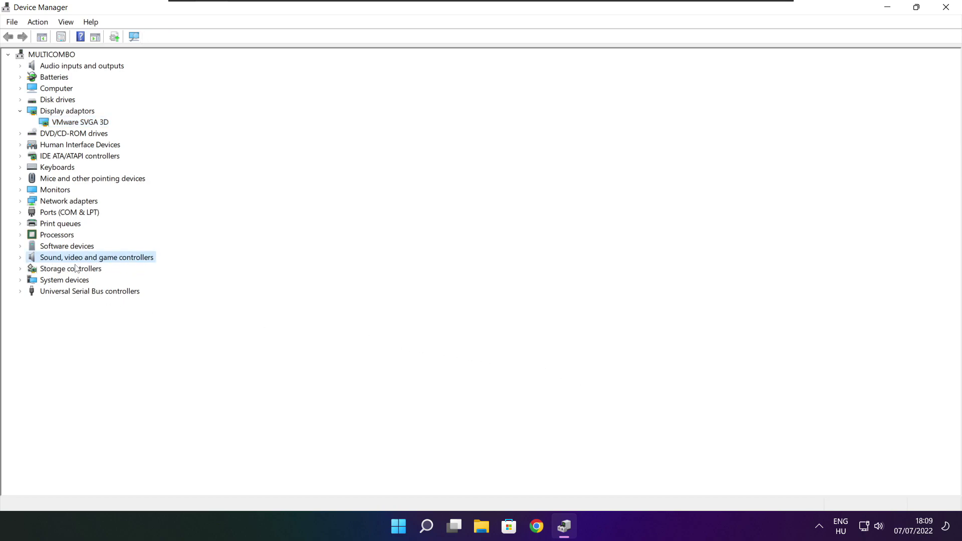
# - Auto-search for a High Definition Audio Device driver (already best), then close Device Manager
pyautogui.click(20, 258)
pyautogui.click(92, 270)
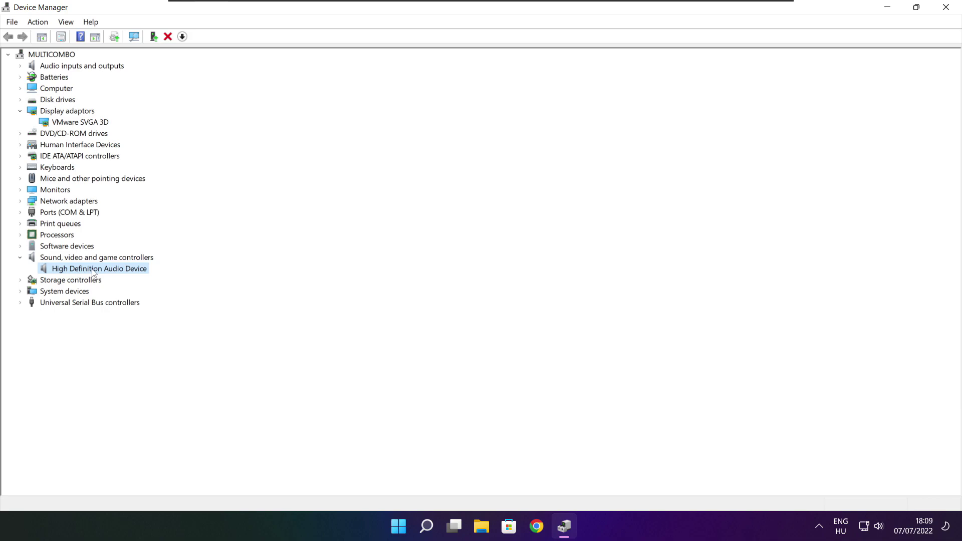
pyautogui.rightClick(93, 272)
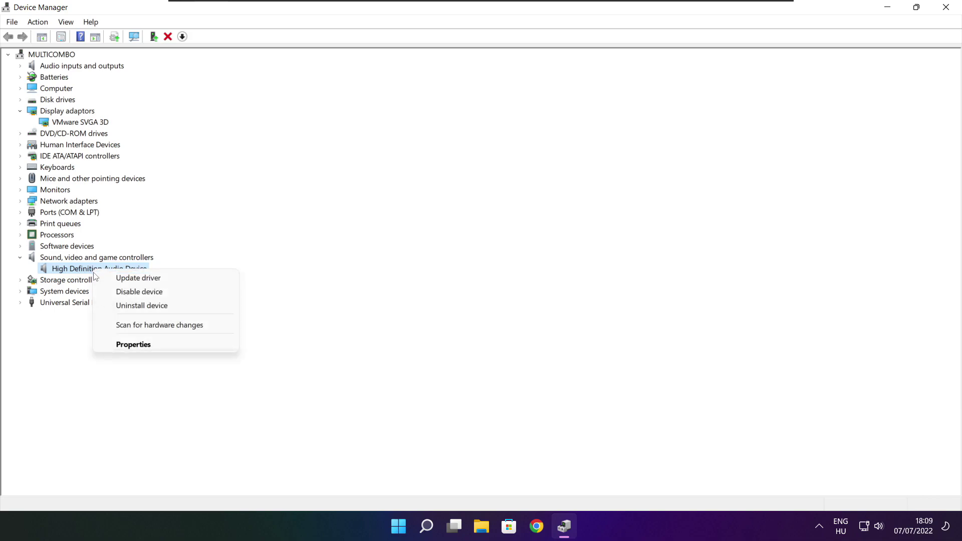
pyautogui.click(188, 283)
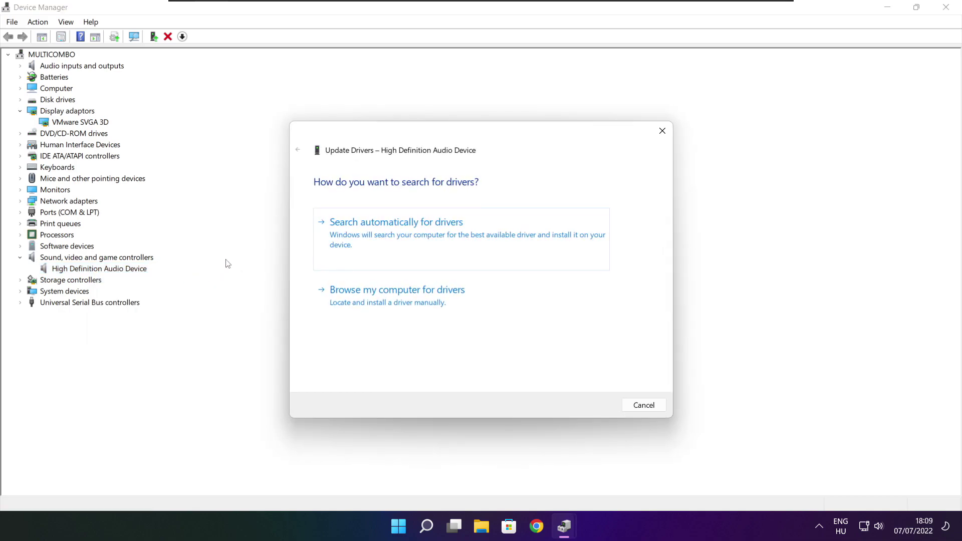
pyautogui.click(418, 239)
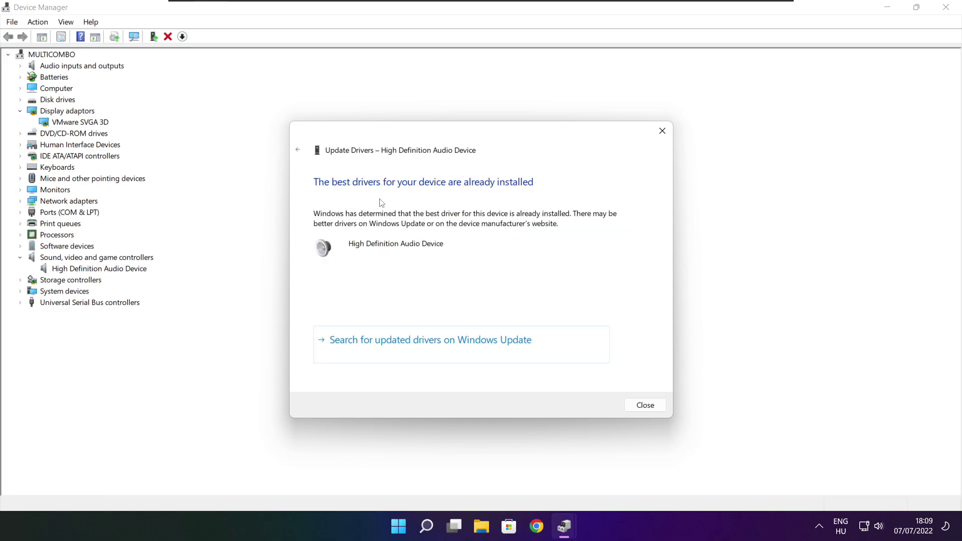
pyautogui.click(647, 407)
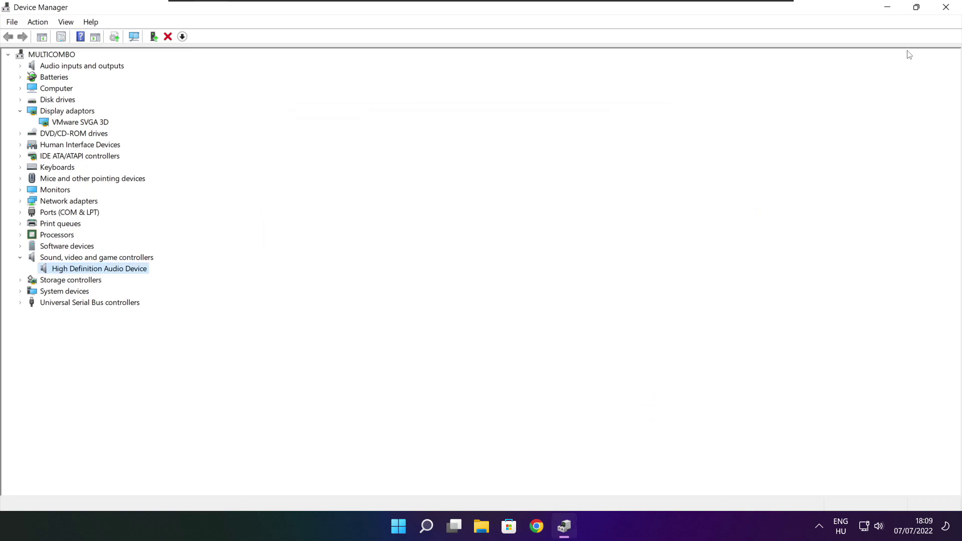
pyautogui.click(949, 11)
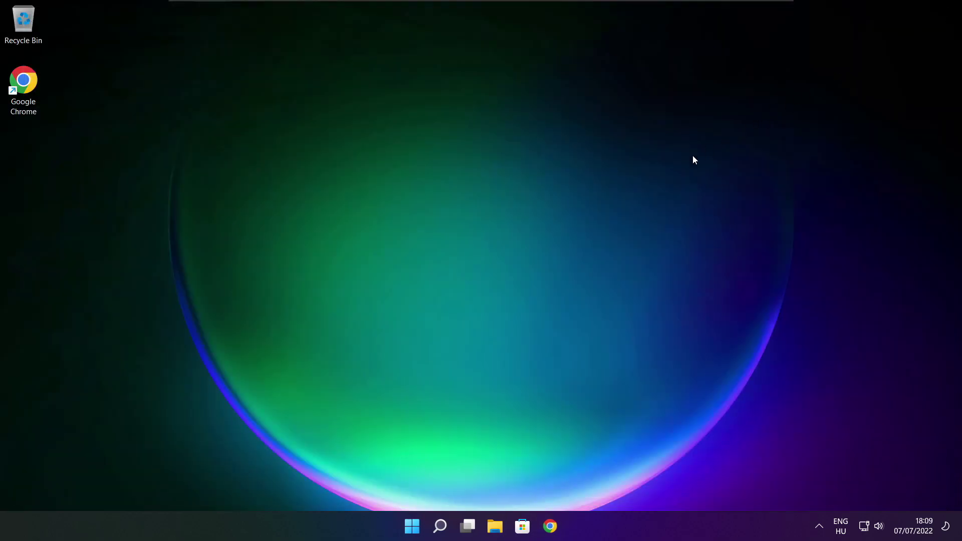
# - Switch the active power plan from Balanced to High performance via 'edit power plan' search
pyautogui.click(441, 527)
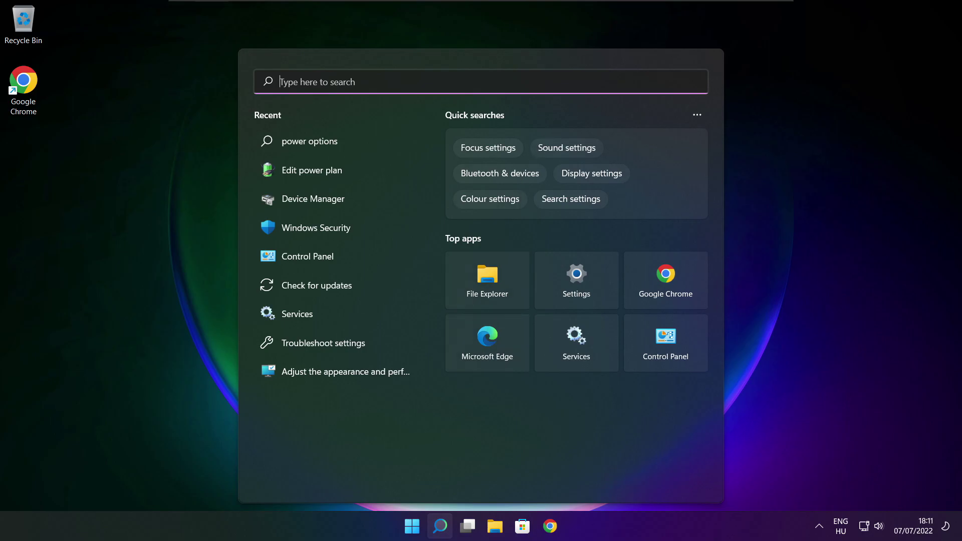
pyautogui.write('edit')
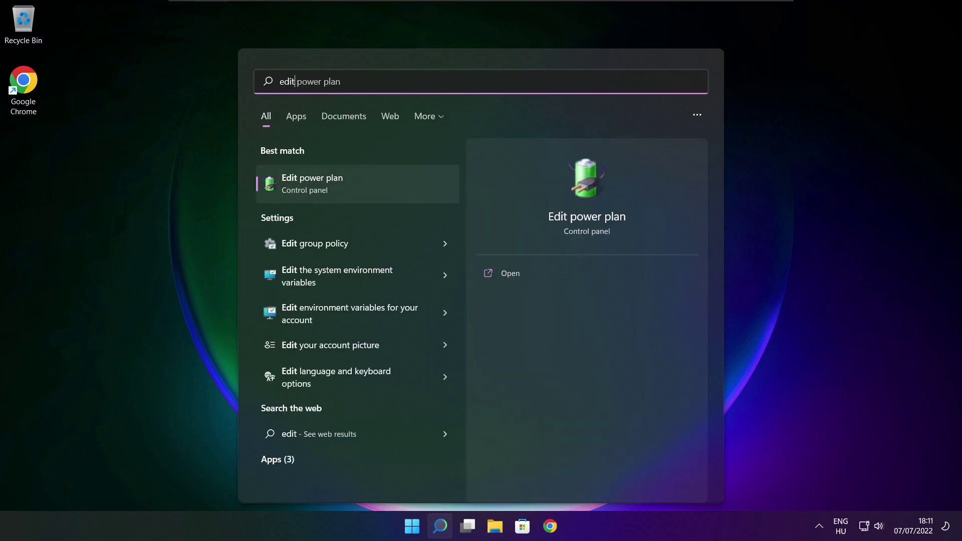
pyautogui.write(' power plan')
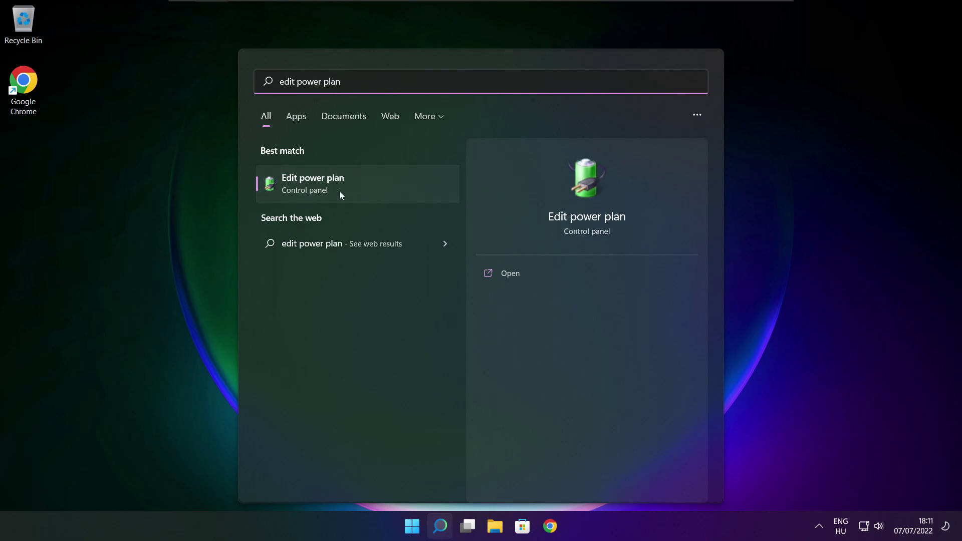
pyautogui.click(380, 187)
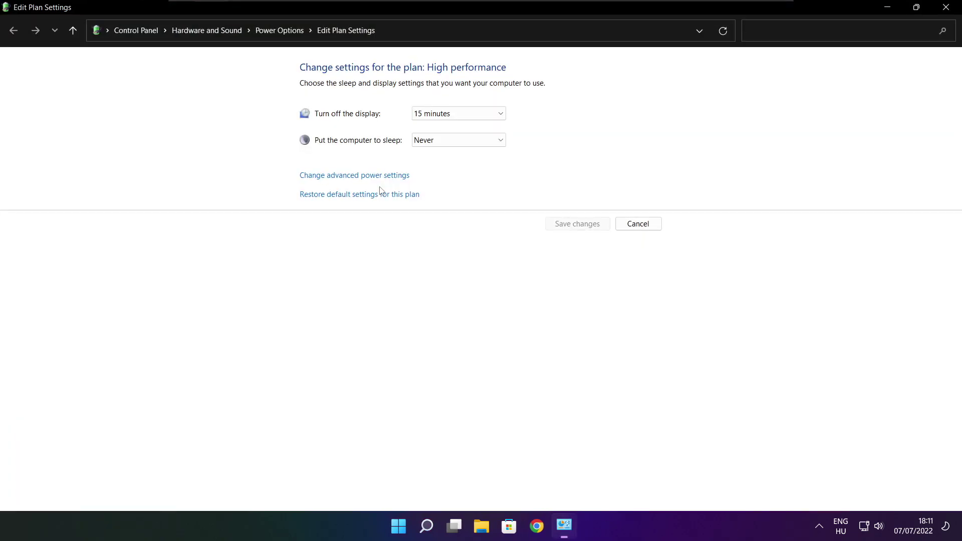
pyautogui.click(285, 31)
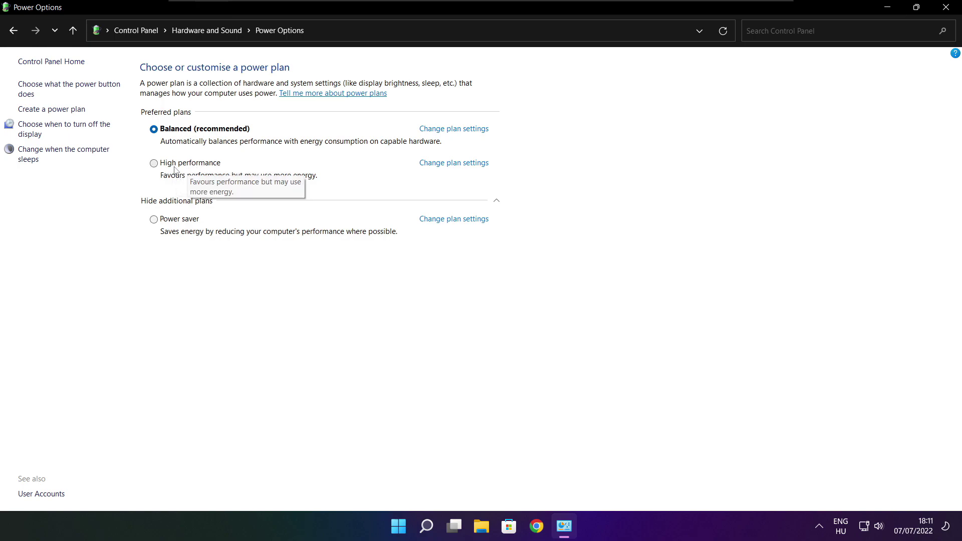
pyautogui.click(202, 168)
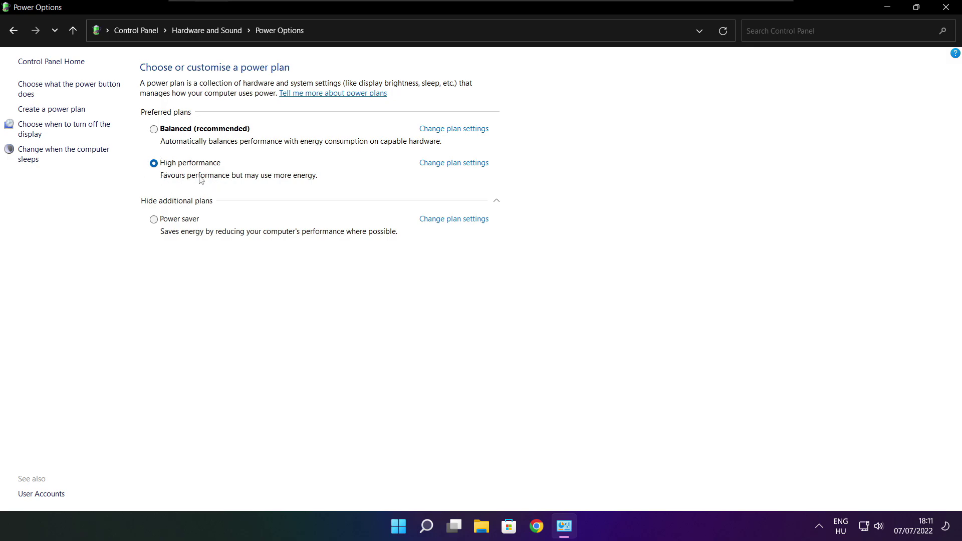
pyautogui.click(950, 7)
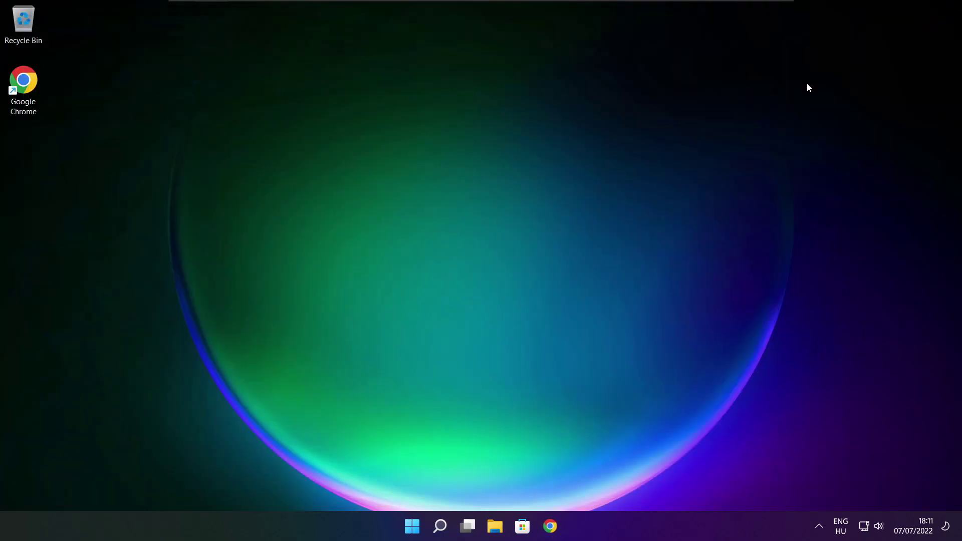
# - Confirm the Xbox Game Bar controller-button option is Off under Gaming settings, then close Settings
pyautogui.click(444, 531)
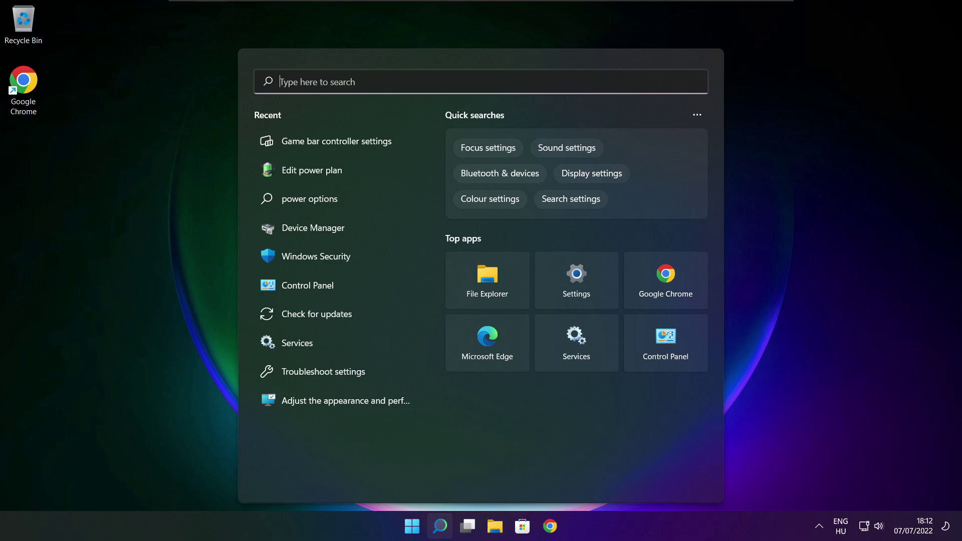
pyautogui.write('game mo')
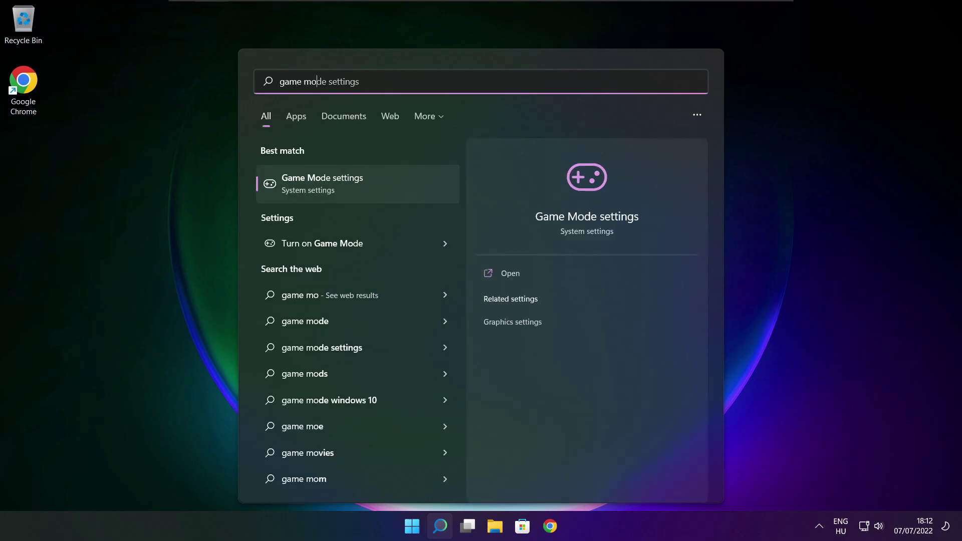
pyautogui.write('de')
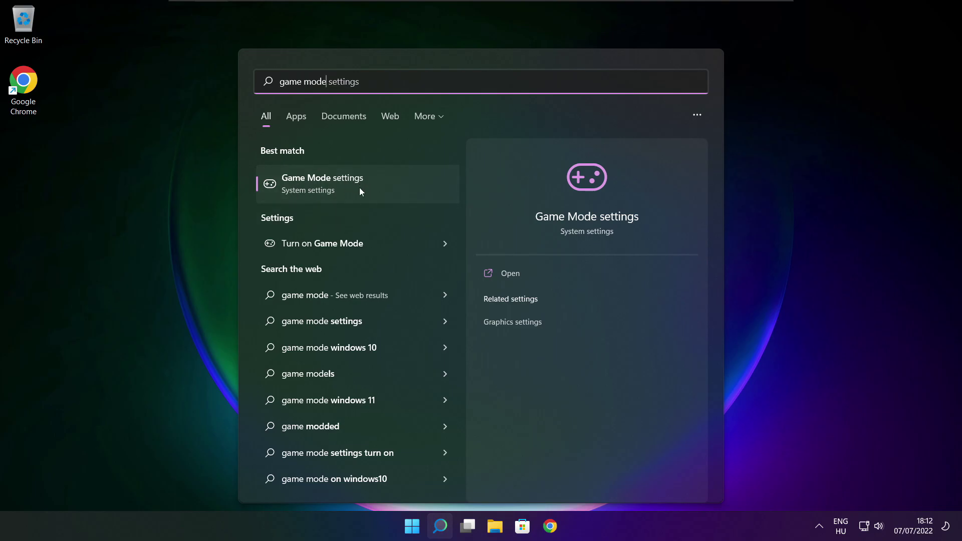
pyautogui.click(381, 185)
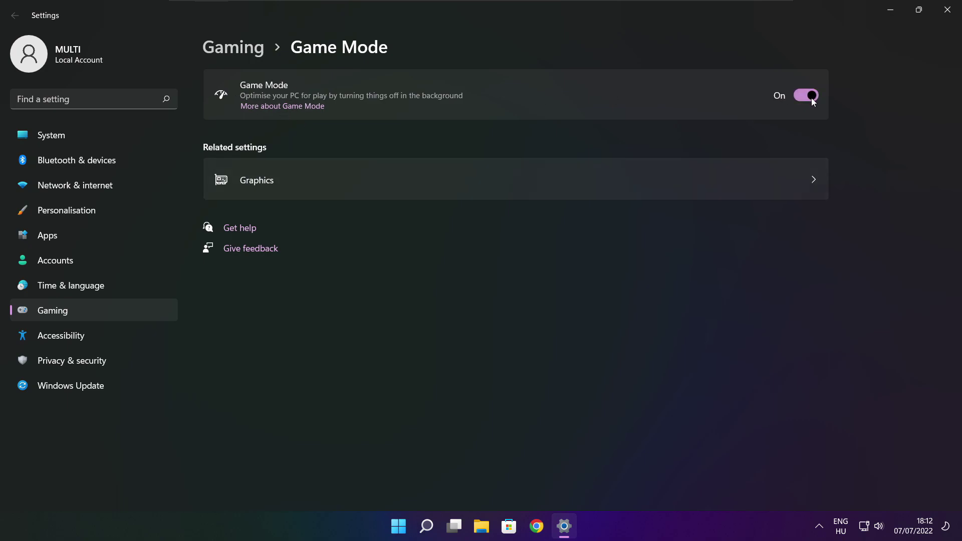
pyautogui.click(237, 53)
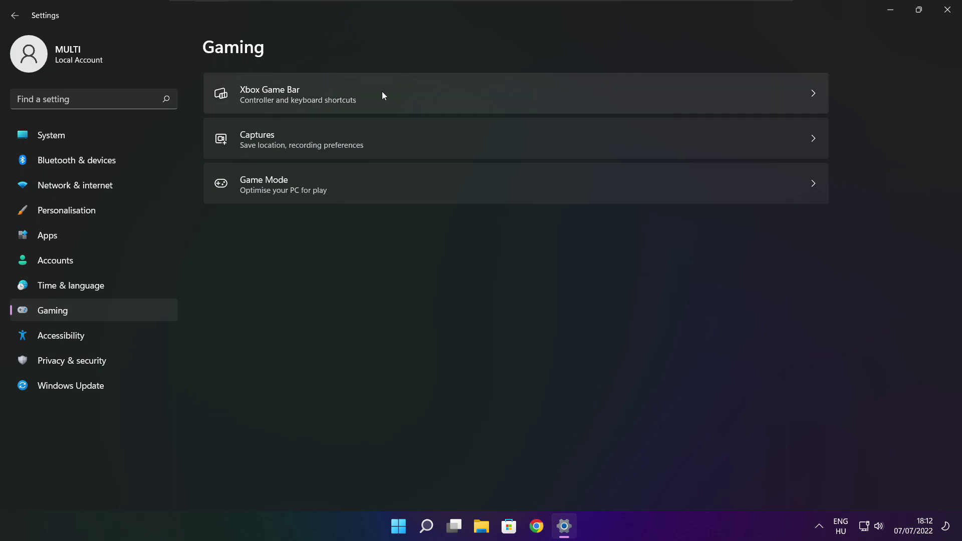
pyautogui.click(392, 103)
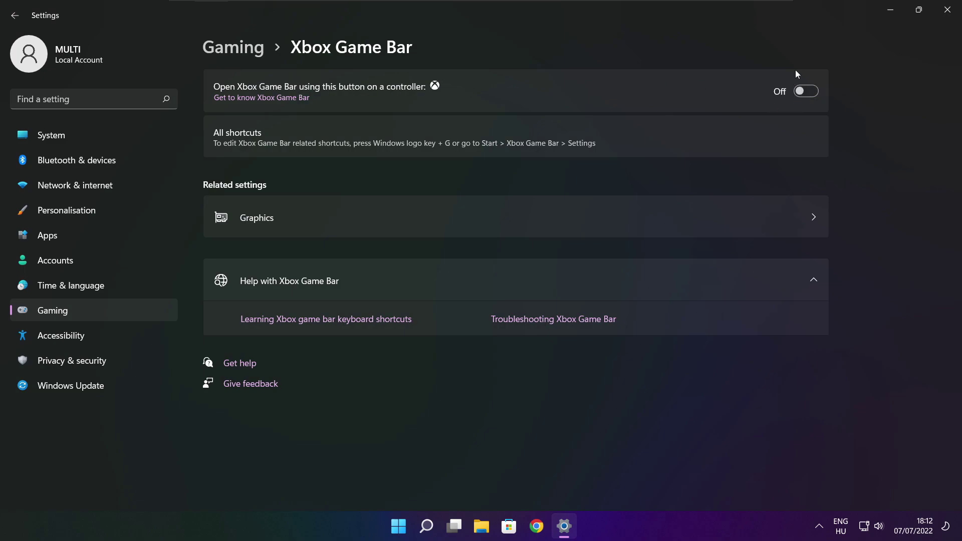
pyautogui.click(949, 16)
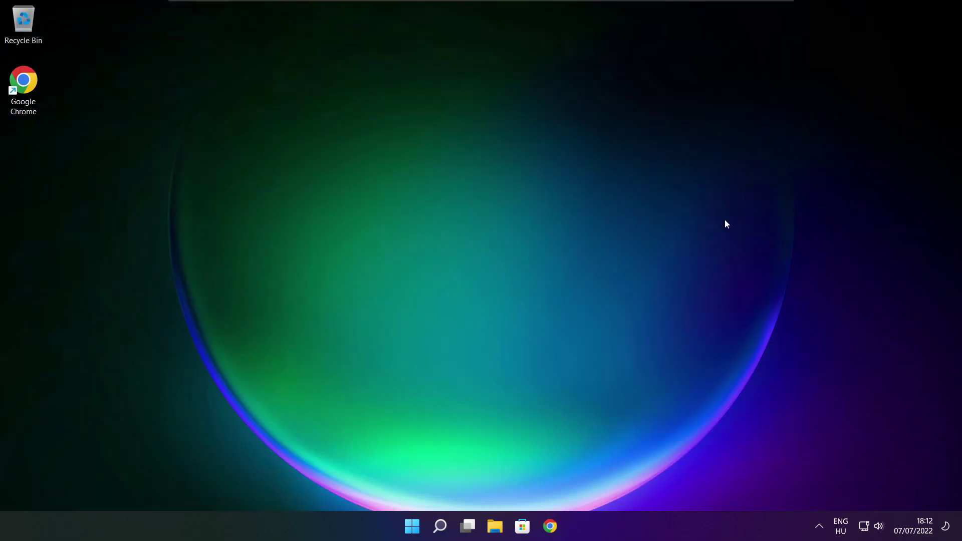
# - Disable Cortana, Microsoft Edge, Microsoft Teams and Terminal in Task Manager's startup apps
pyautogui.rightClick(415, 528)
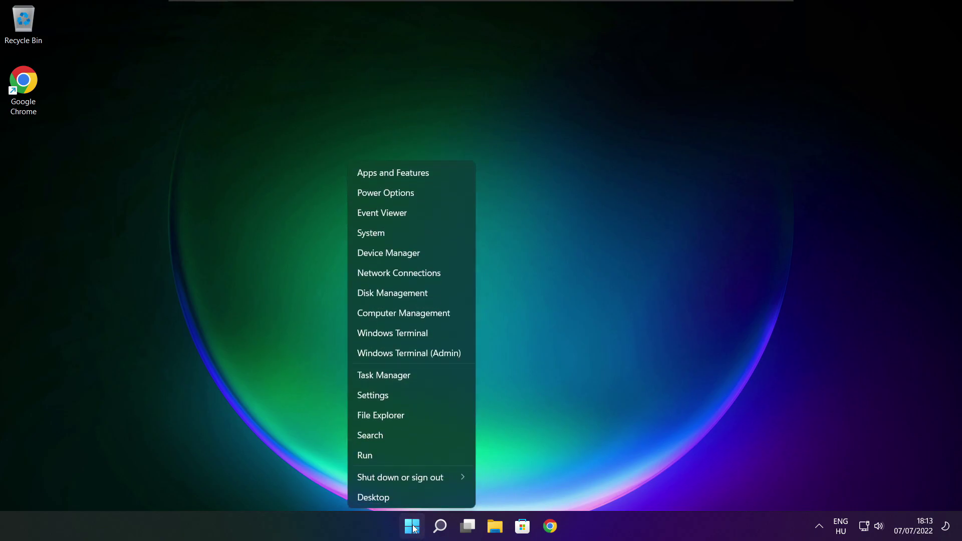
pyautogui.click(414, 376)
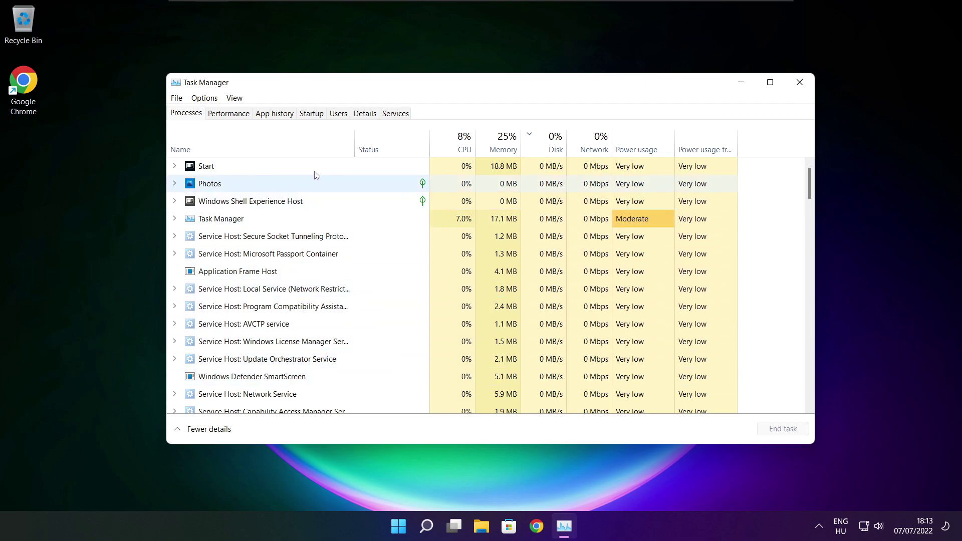
pyautogui.click(314, 117)
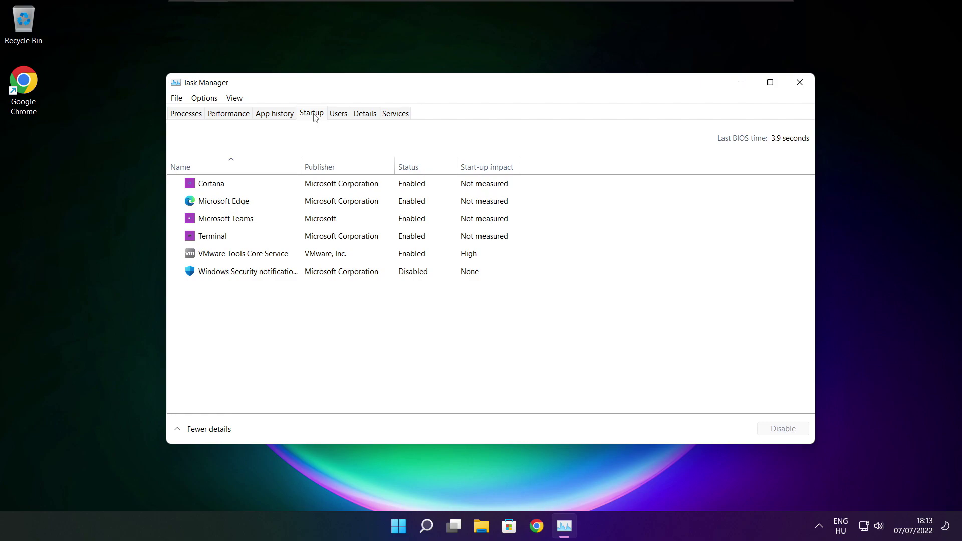
pyautogui.click(355, 189)
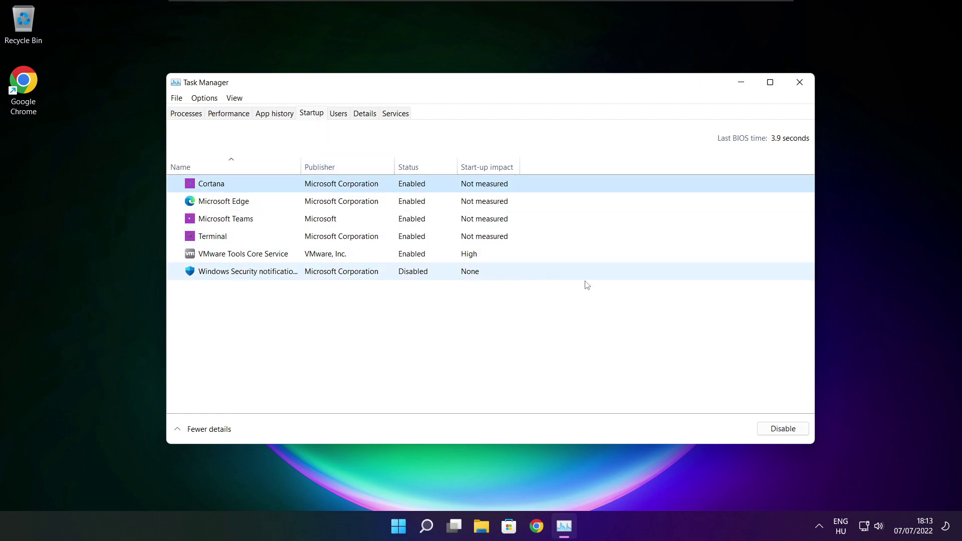
pyautogui.click(785, 434)
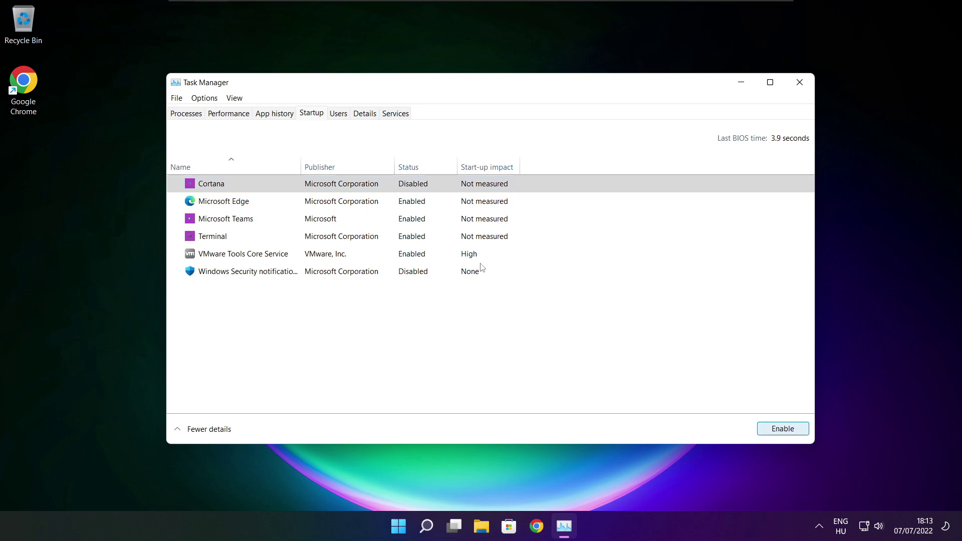
pyautogui.click(298, 206)
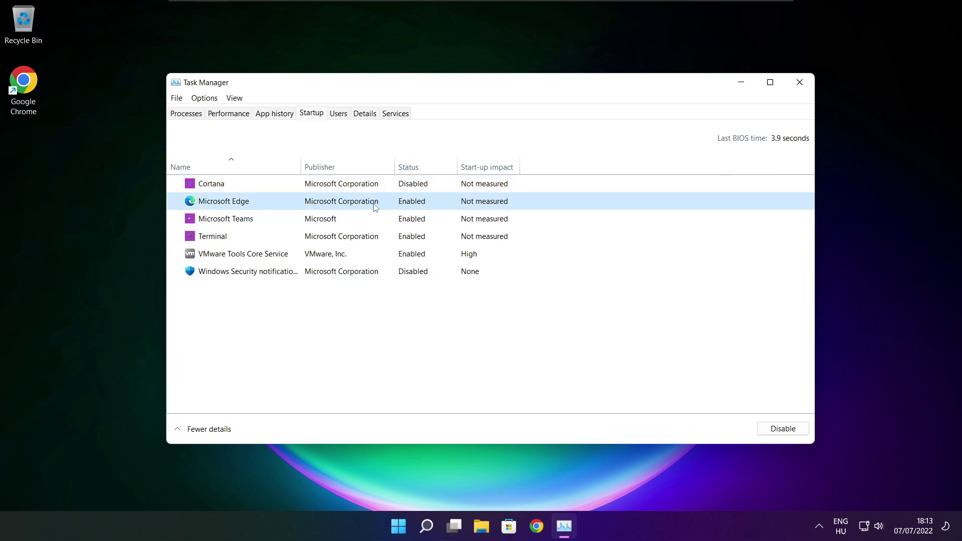
pyautogui.click(783, 431)
pyautogui.click(424, 221)
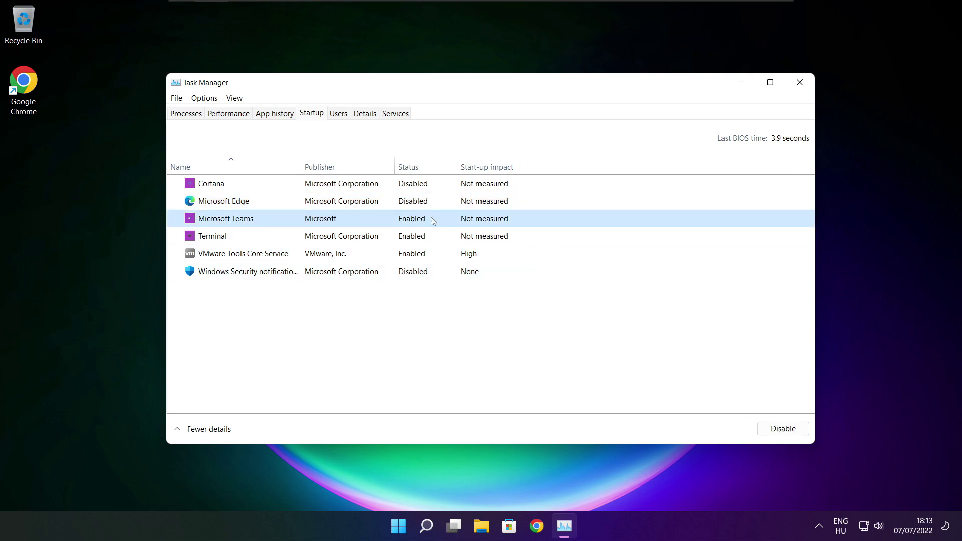
pyautogui.click(798, 430)
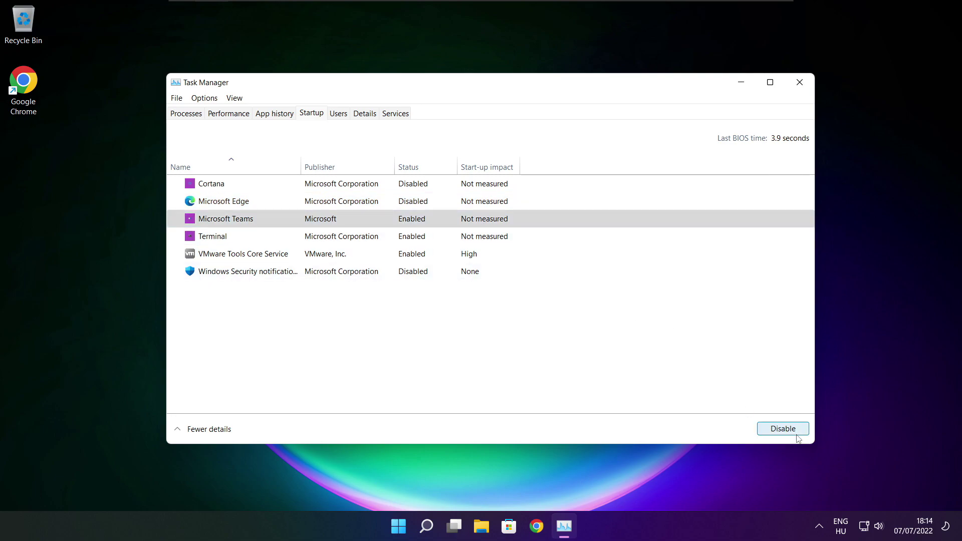
pyautogui.click(364, 242)
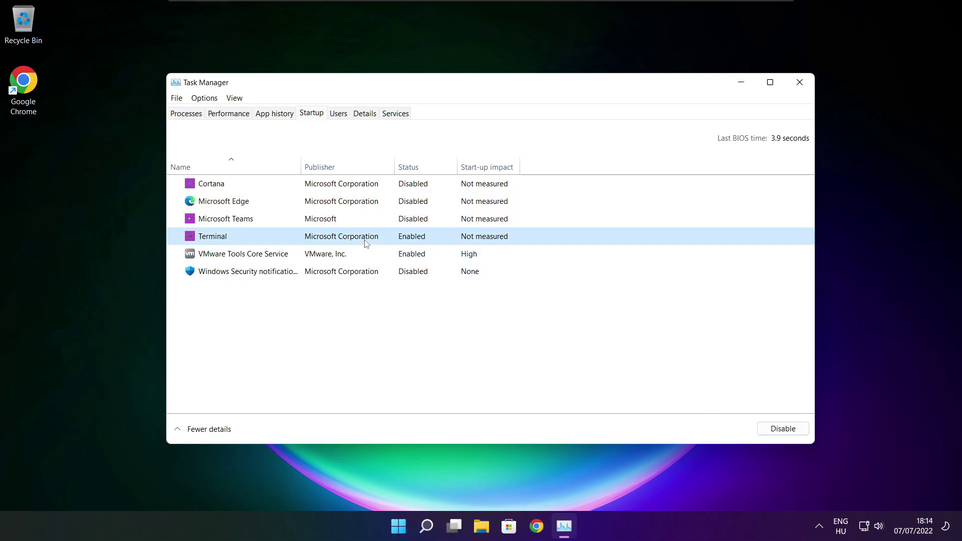
pyautogui.click(796, 432)
pyautogui.click(799, 83)
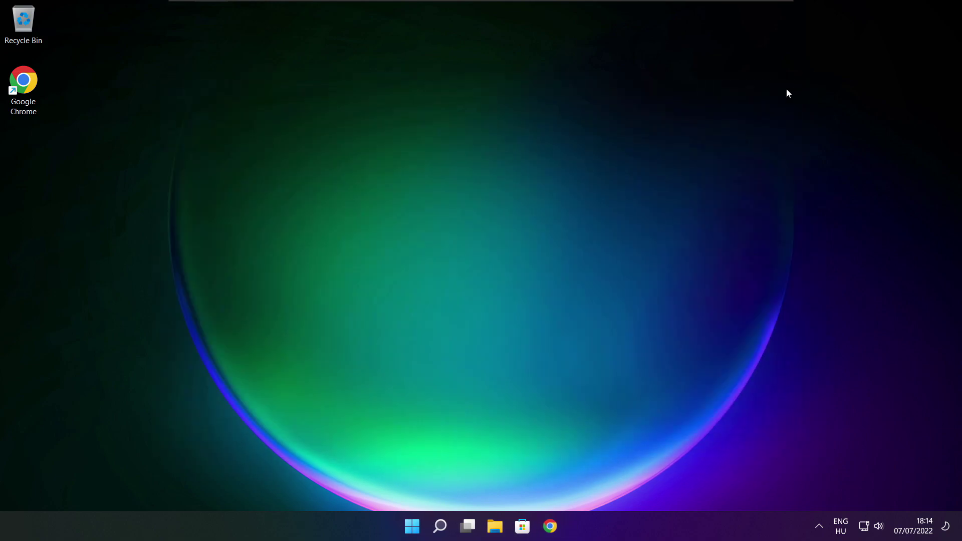
# - Analyse drive C: (9% fragmented) in Optimise Drives and start optimising it
pyautogui.click(441, 532)
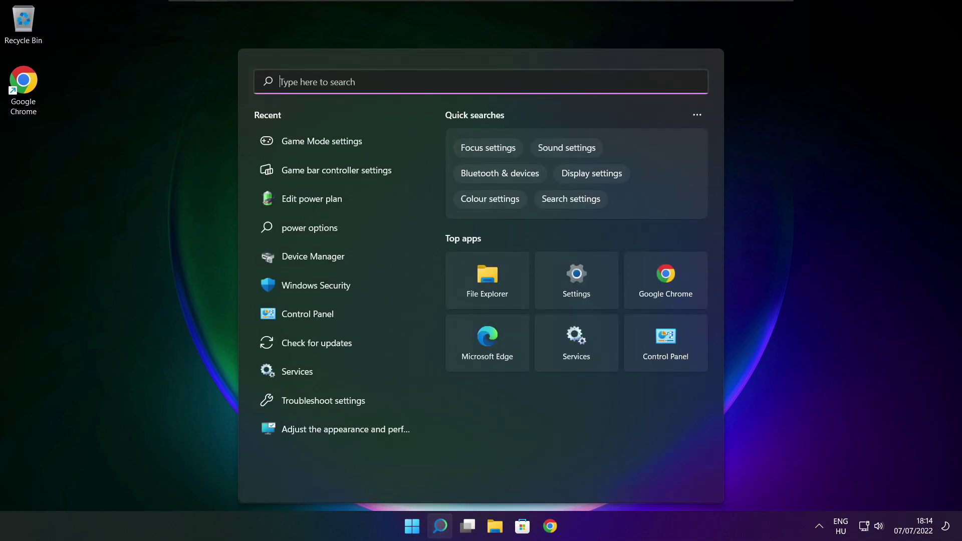
pyautogui.write('optimi')
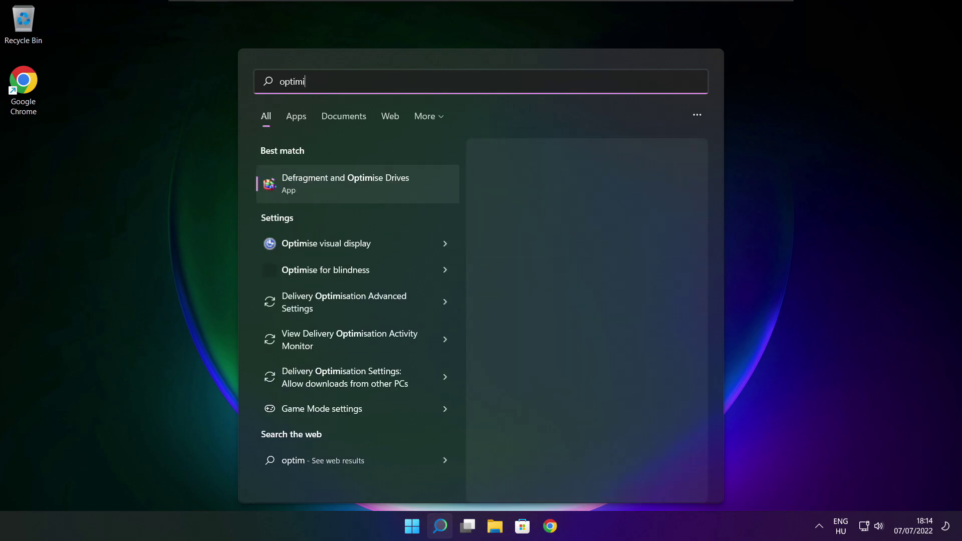
pyautogui.write('se')
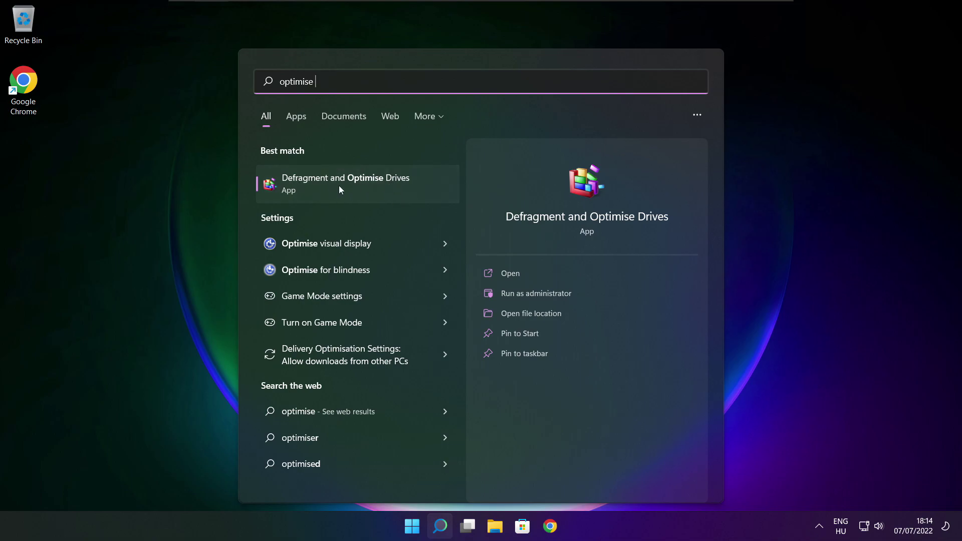
pyautogui.click(369, 184)
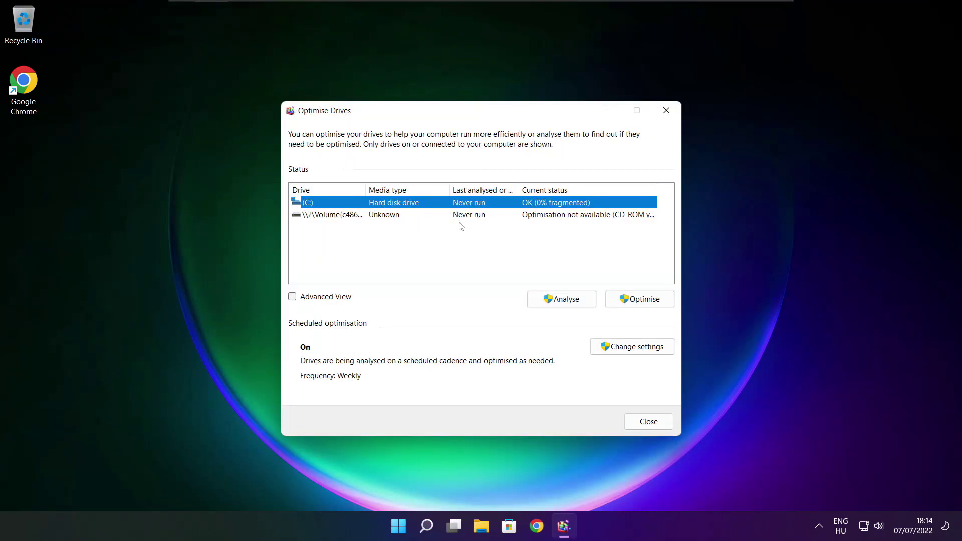
pyautogui.click(556, 299)
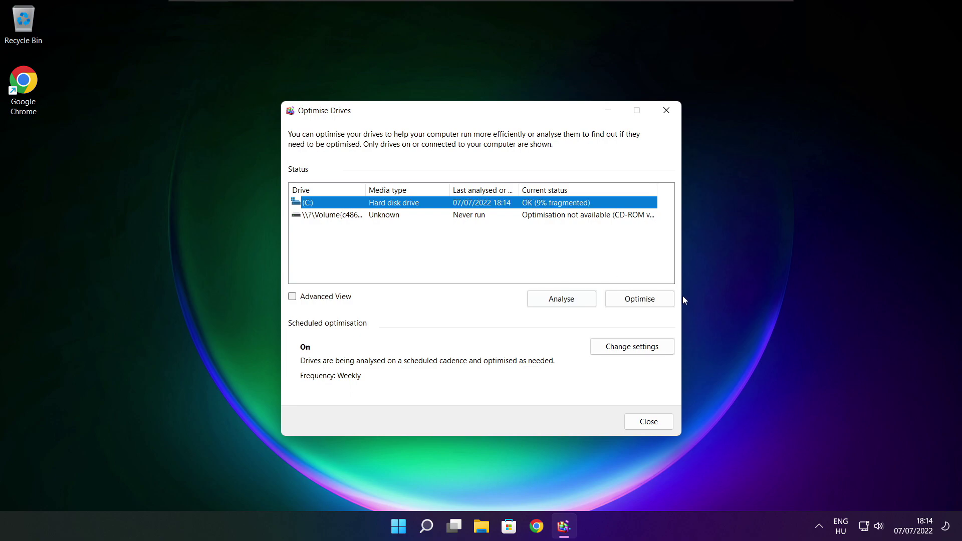
pyautogui.click(644, 303)
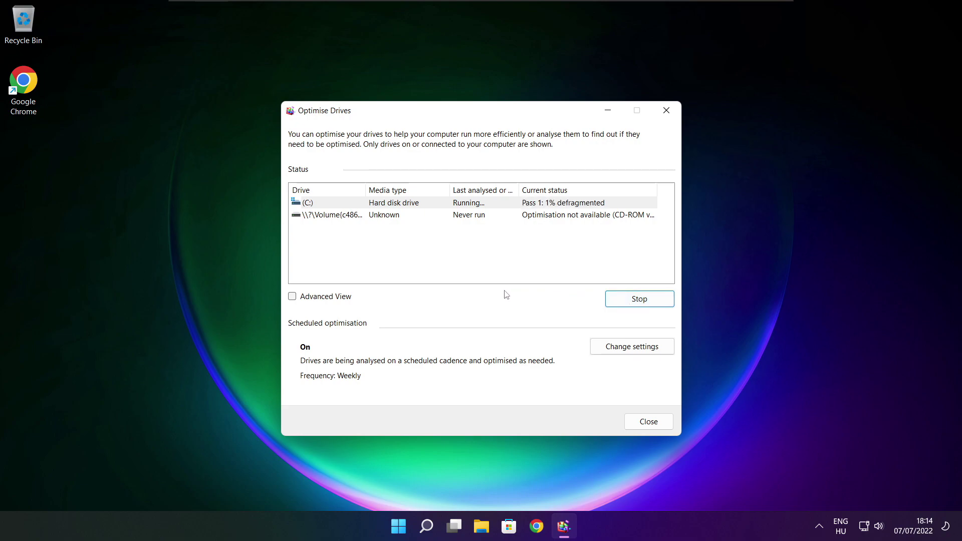
pyautogui.hotkey('alt', 'F4')
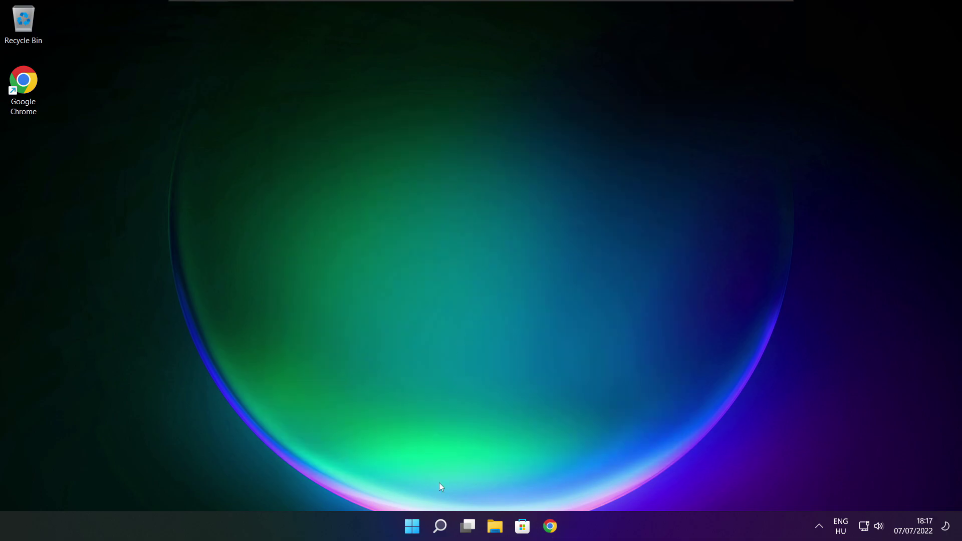
pyautogui.click(441, 527)
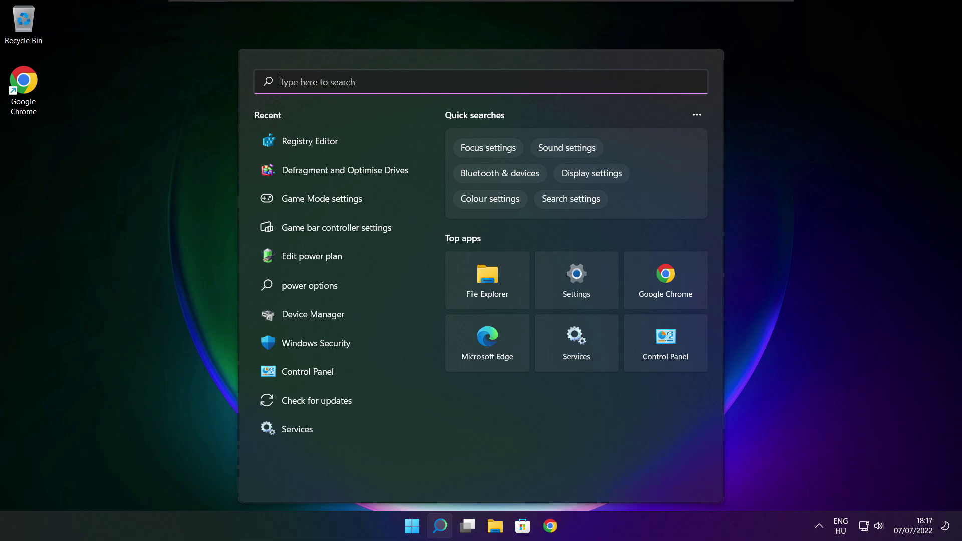
# - Run a Windows Update check from 'updates' search, getting 'You're up to date', then close Settings
pyautogui.write('updates')
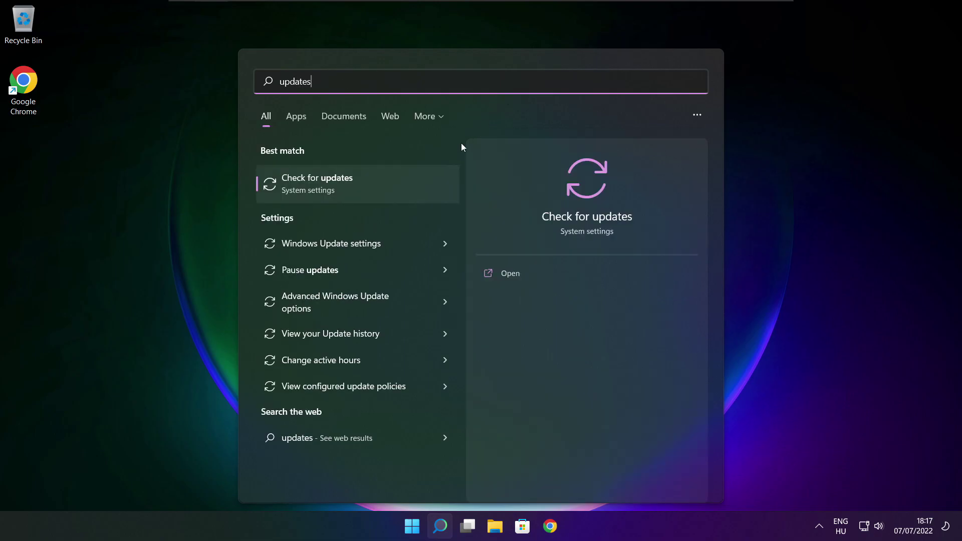
pyautogui.click(350, 191)
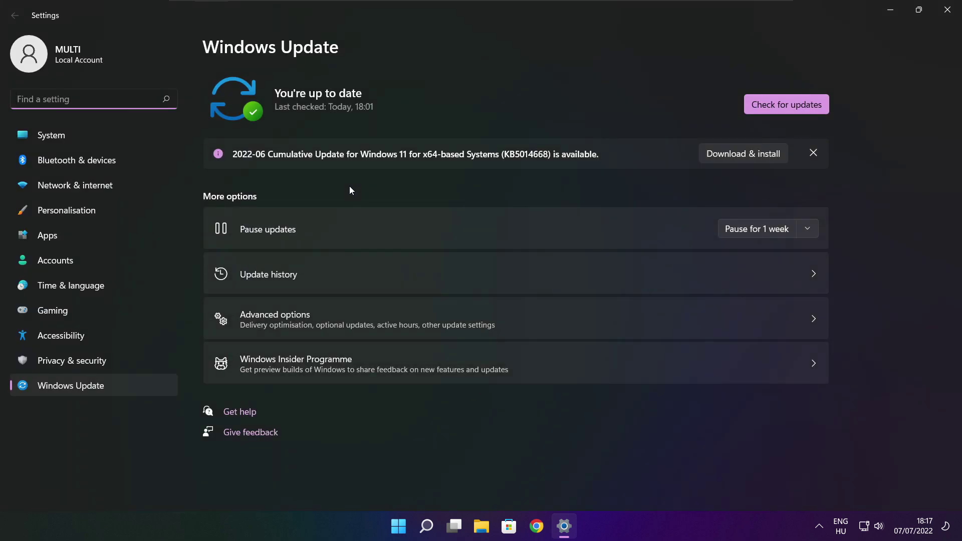
pyautogui.click(787, 105)
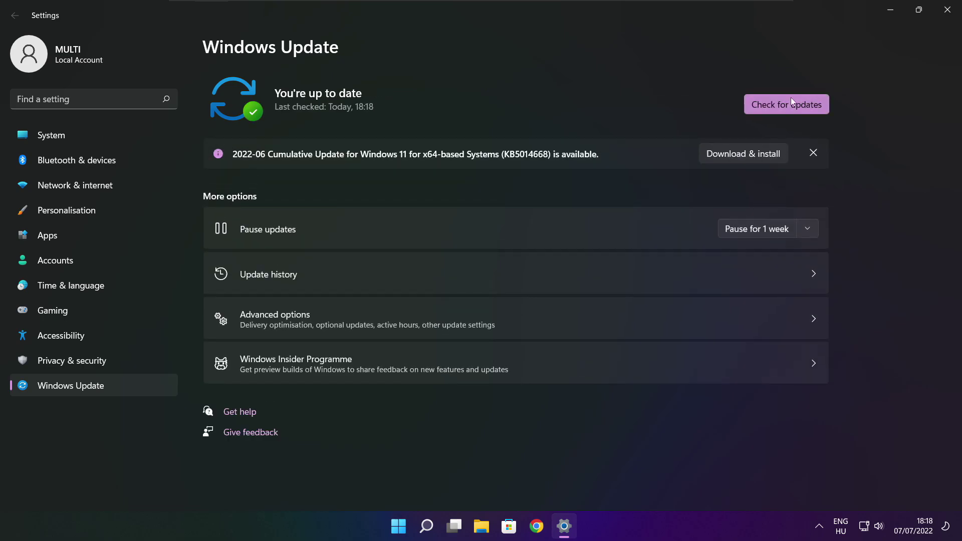
pyautogui.click(947, 10)
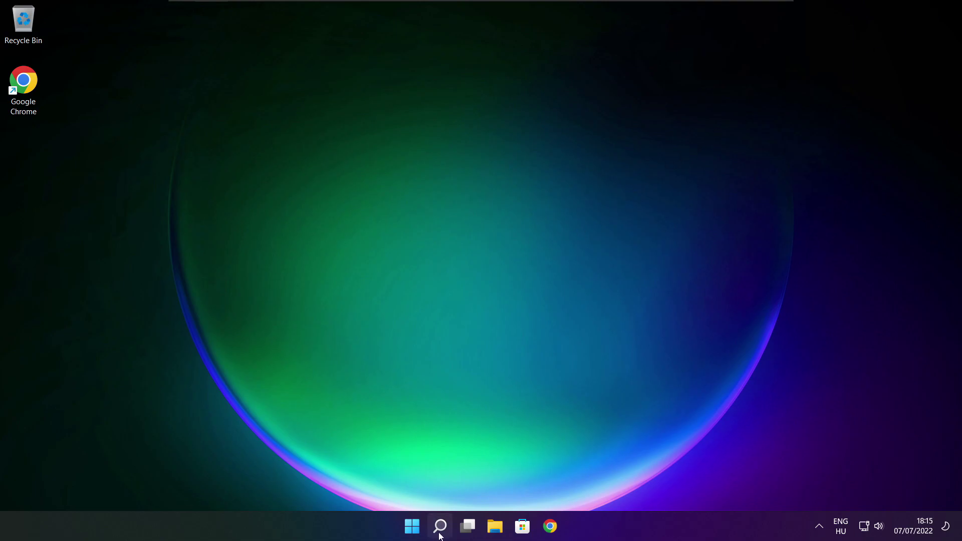
# - Open Registry Editor via 'regedit' and navigate to HKEY_CURRENT_USER\System\GameConfigStore
pyautogui.click(440, 530)
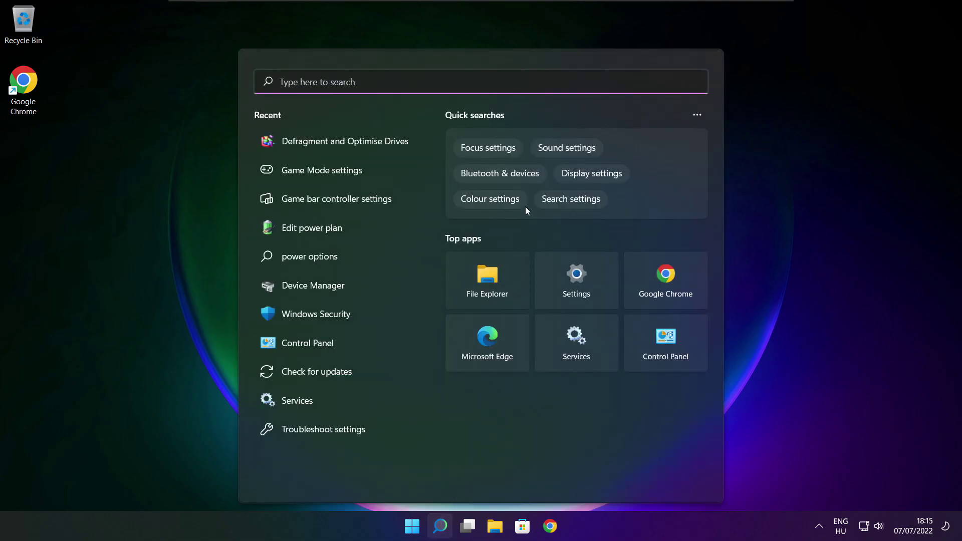
pyautogui.write('regedit')
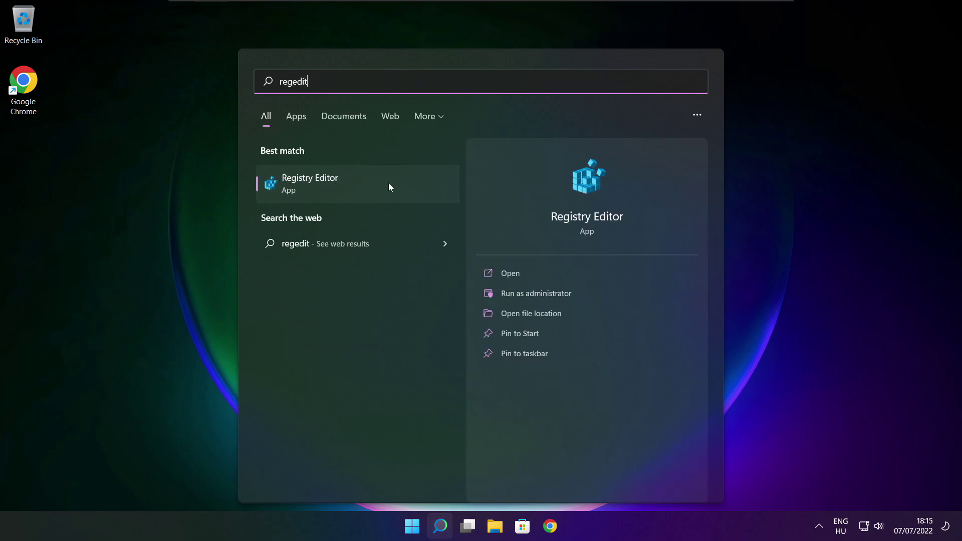
pyautogui.click(366, 183)
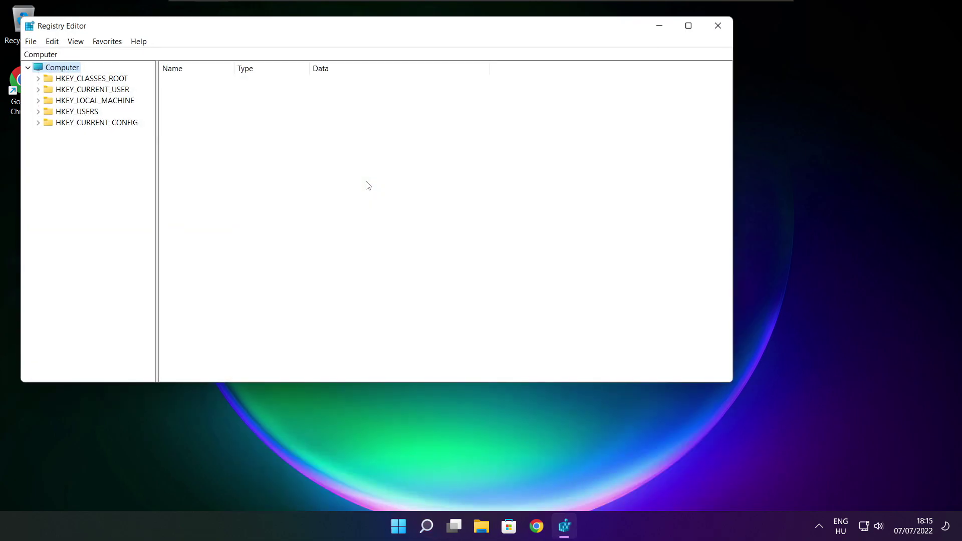
pyautogui.moveTo(288, 26); pyautogui.dragTo(390, 101)
pyautogui.click(147, 164)
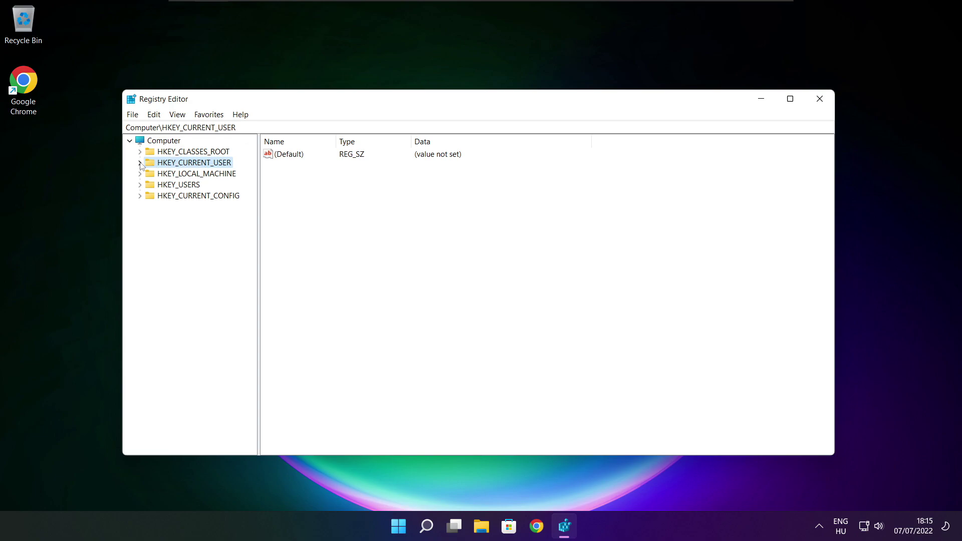
pyautogui.click(140, 163)
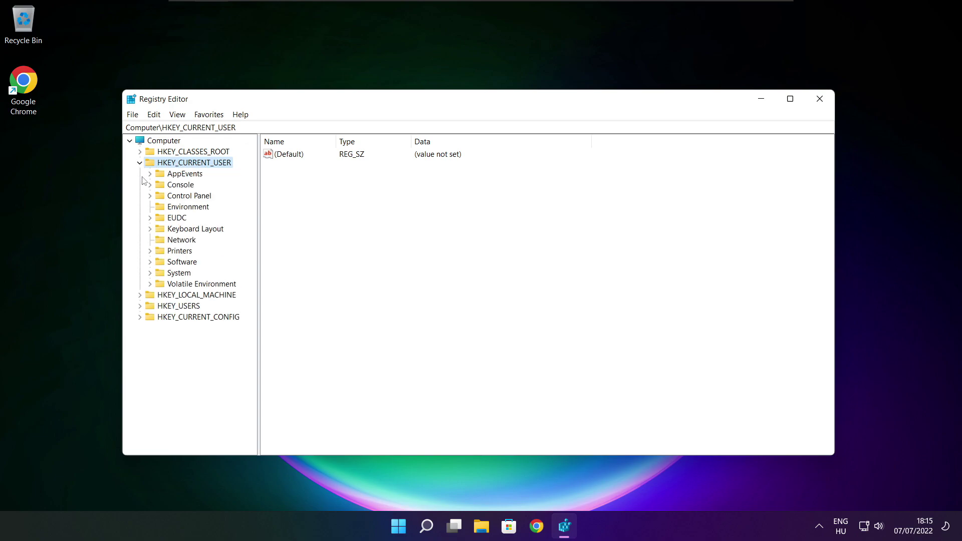
pyautogui.click(160, 275)
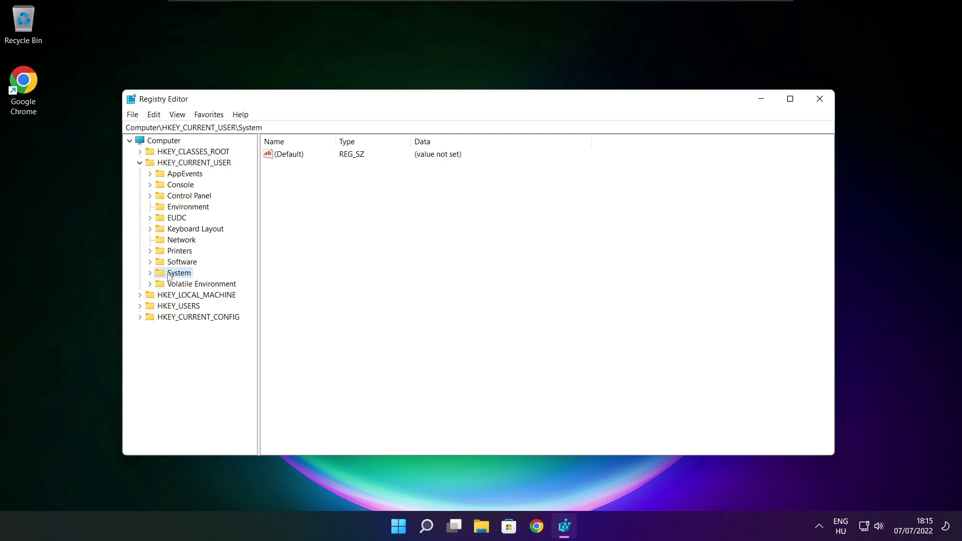
pyautogui.click(149, 274)
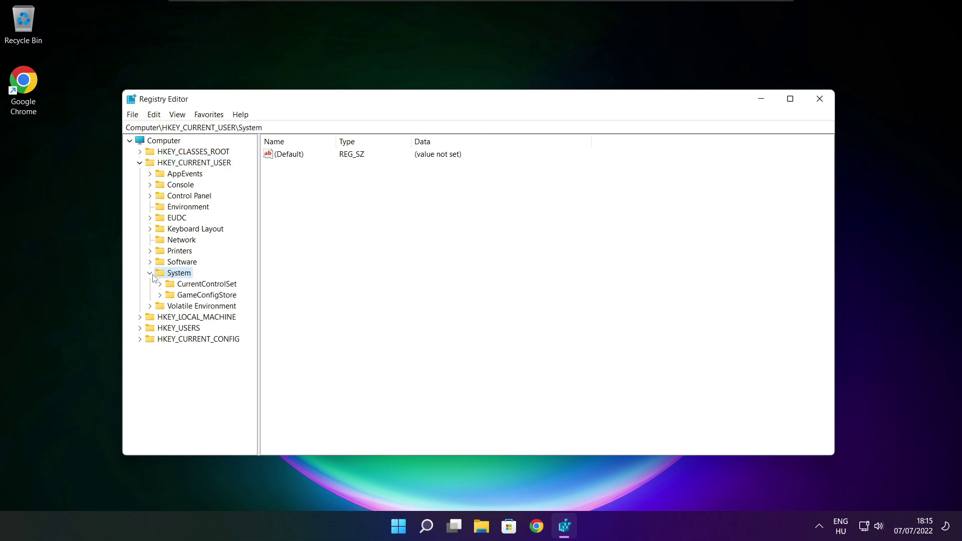
pyautogui.click(180, 299)
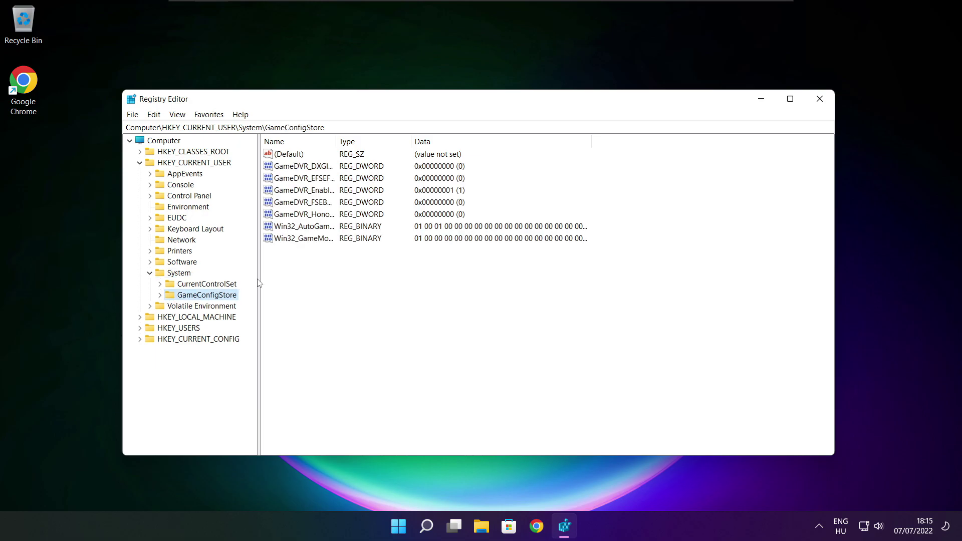
# - Change GameDVR_Enabled's value data from 1 to 0
pyautogui.moveTo(337, 140); pyautogui.dragTo(421, 140)
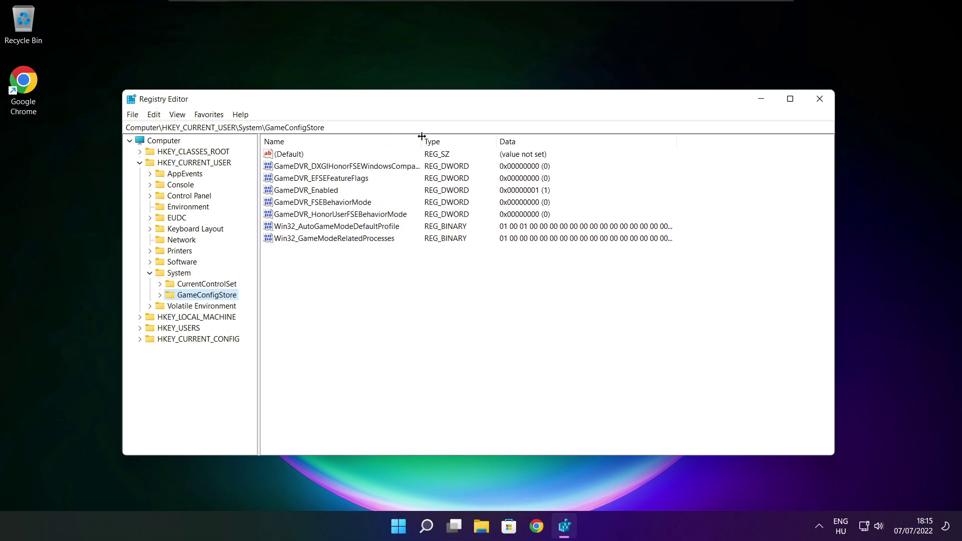
pyautogui.click(291, 193)
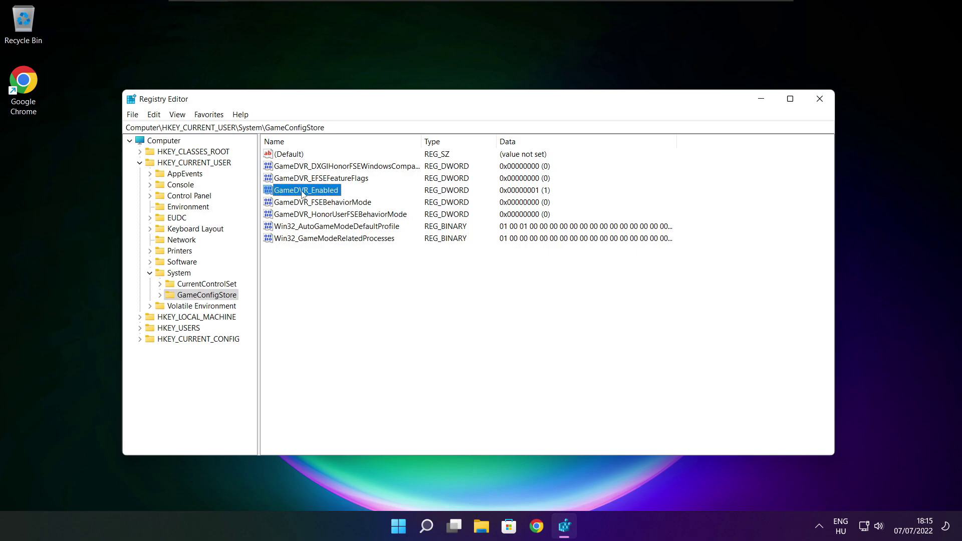
pyautogui.doubleClick(303, 193)
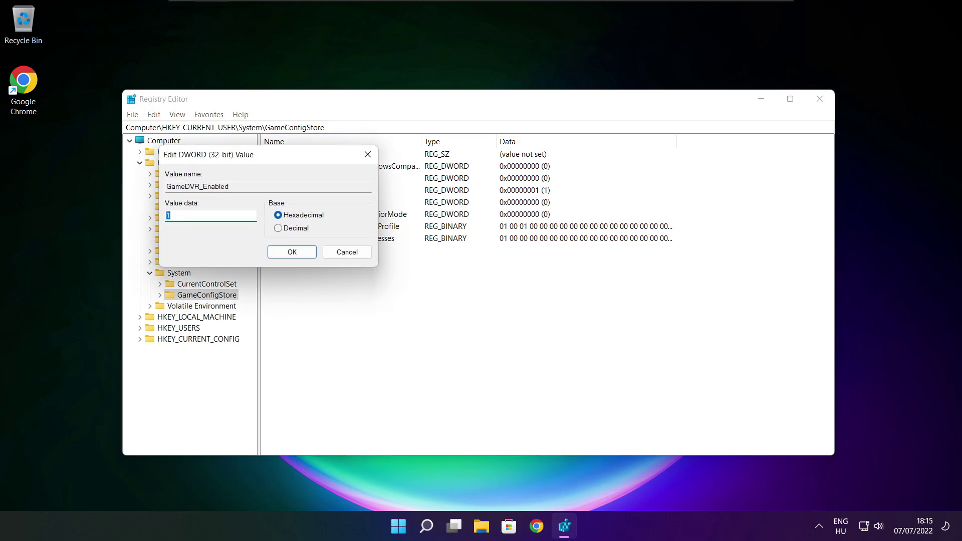
pyautogui.moveTo(284, 160); pyautogui.dragTo(506, 199)
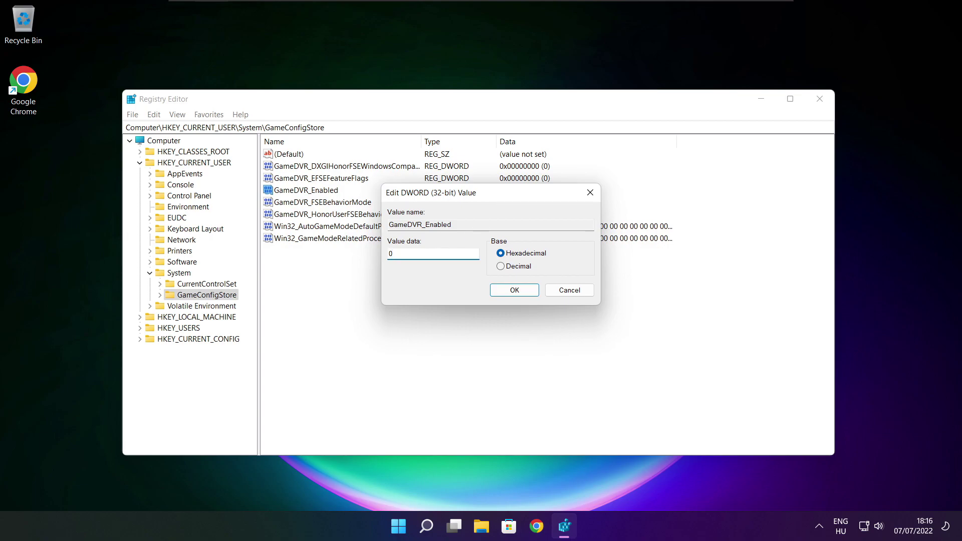
pyautogui.click(515, 292)
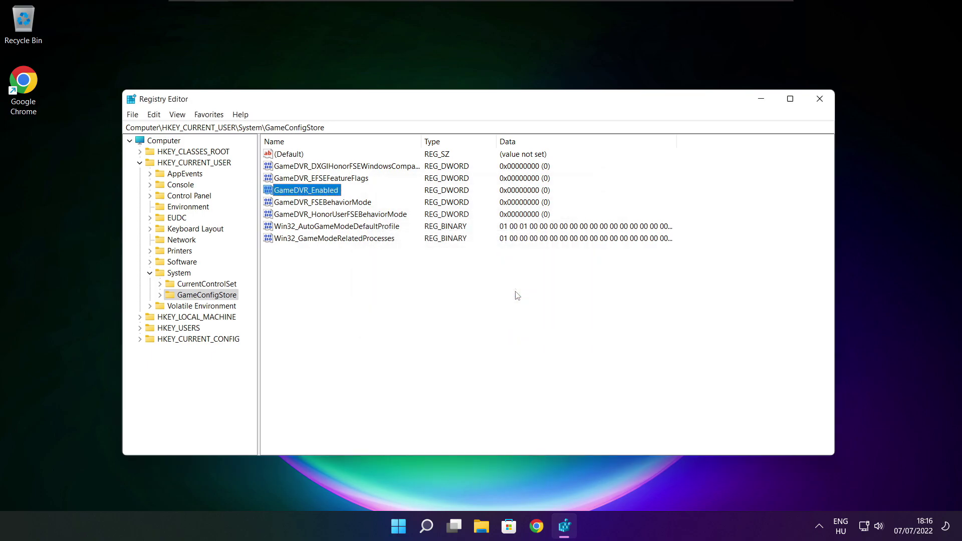
pyautogui.click(140, 164)
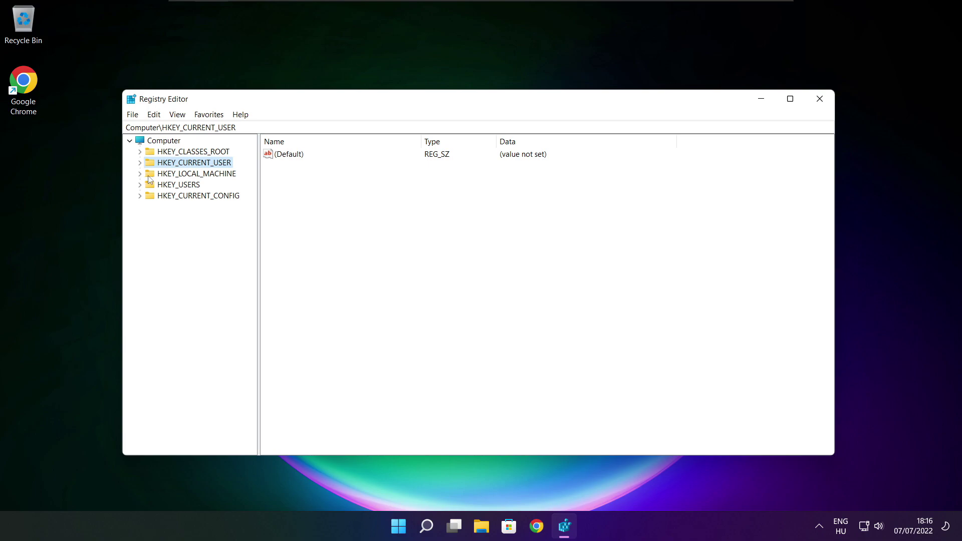
# - Expand HKEY_LOCAL_MACHINE > SOFTWARE > Microsoft in the registry key tree
pyautogui.click(147, 174)
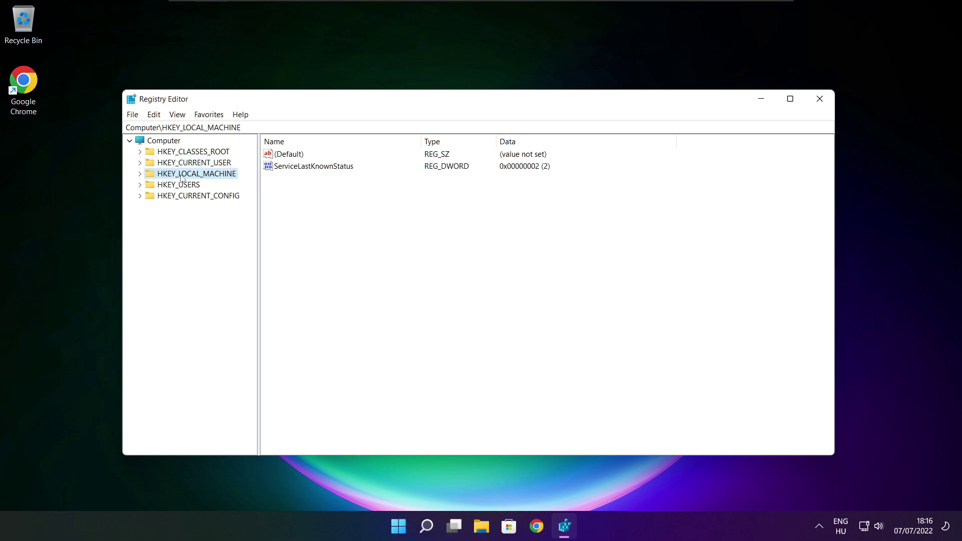
pyautogui.click(140, 175)
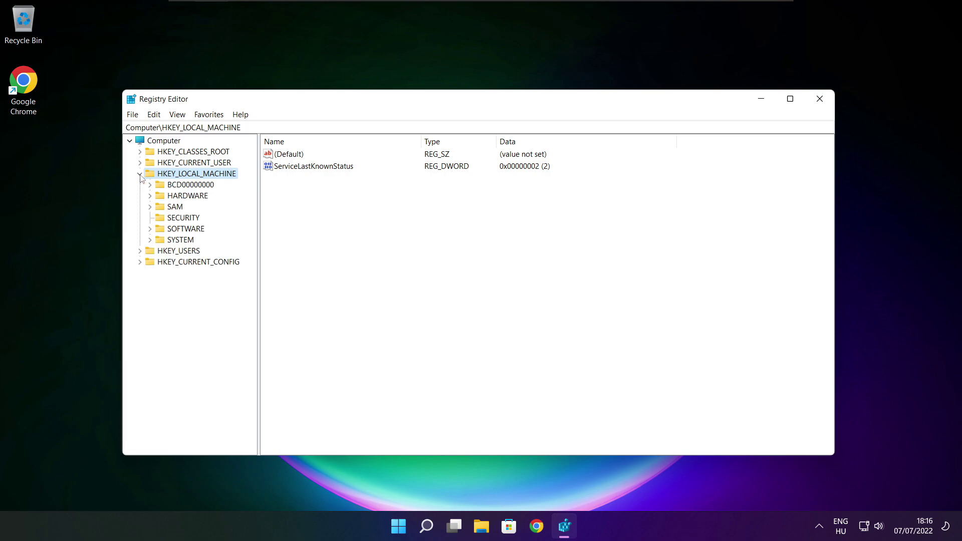
pyautogui.click(175, 232)
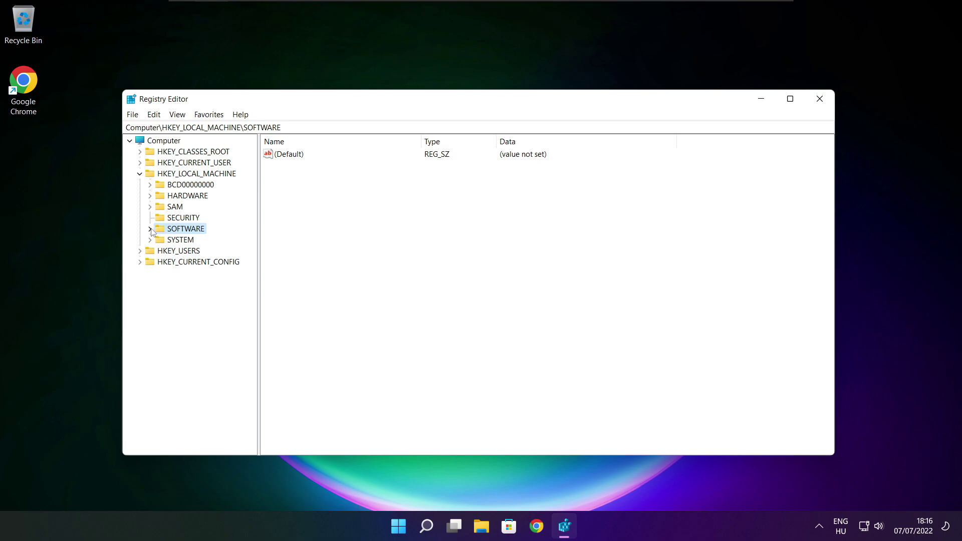
pyautogui.click(149, 229)
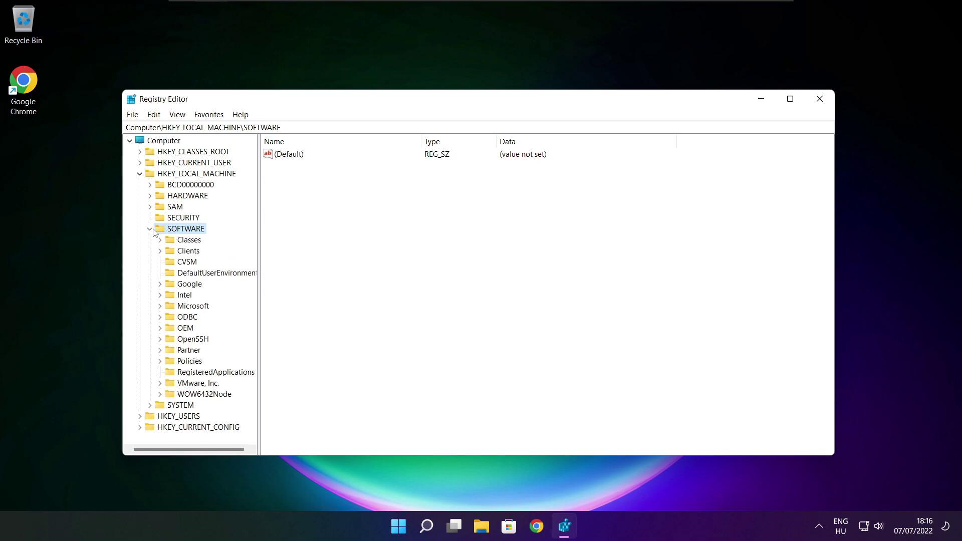
pyautogui.click(186, 308)
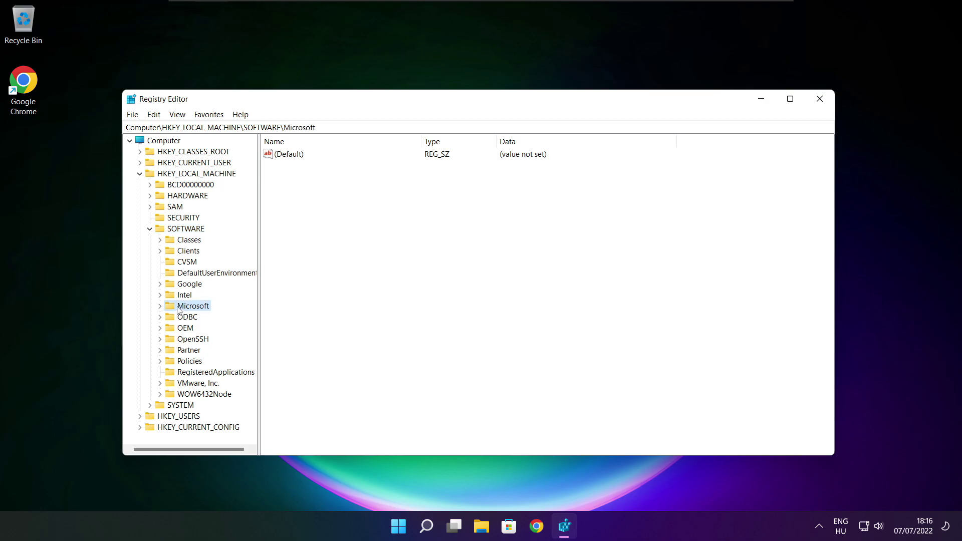
pyautogui.click(160, 306)
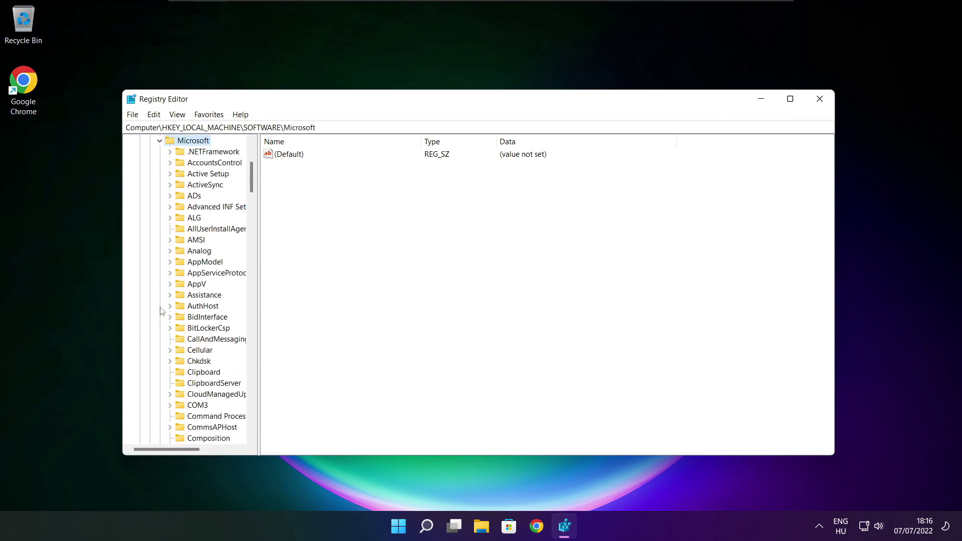
pyautogui.scroll(-20, 197, 300)
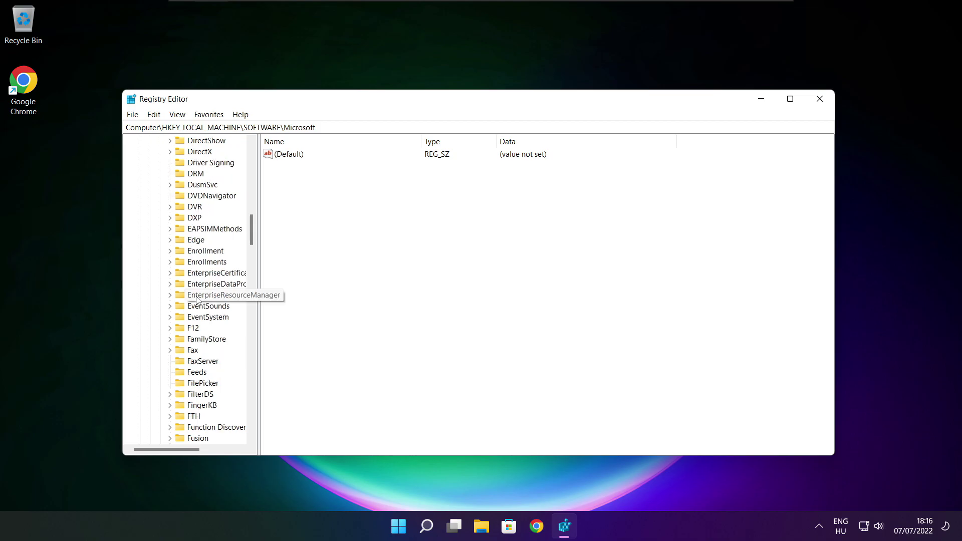
pyautogui.scroll(-17, 197, 299)
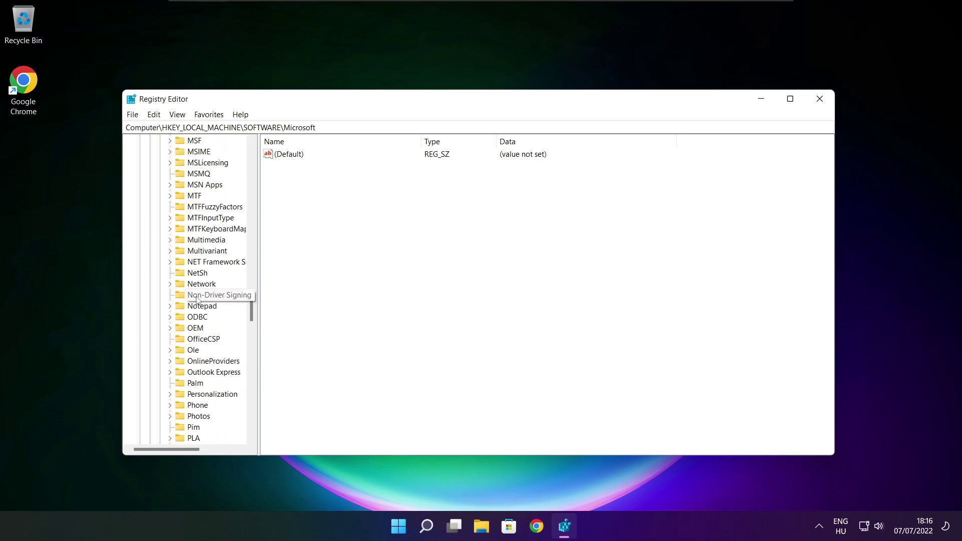
pyautogui.scroll(-1, 197, 300)
pyautogui.scroll(1, 197, 299)
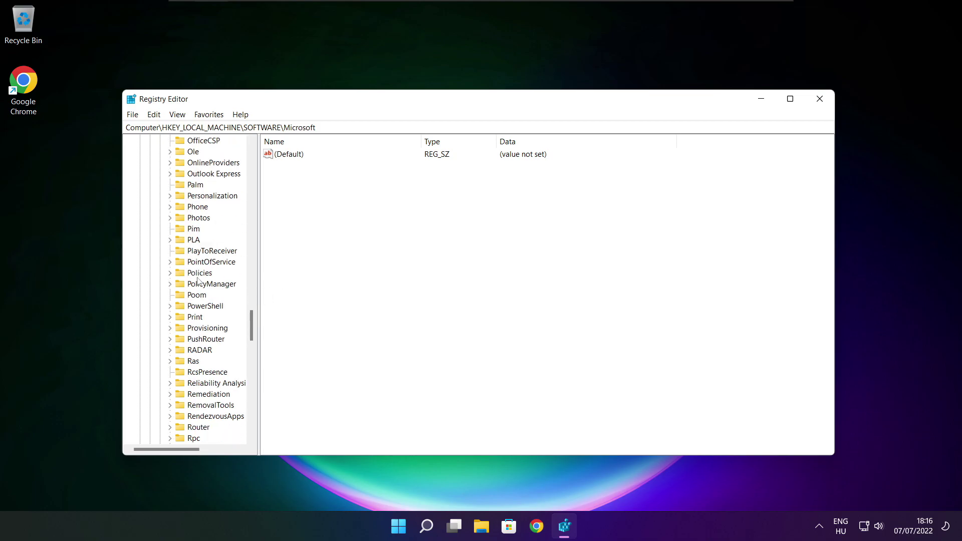
# - Drill into PolicyManager > default > ApplicationManagement and open AllowGameDVR, showing value 1
pyautogui.click(198, 285)
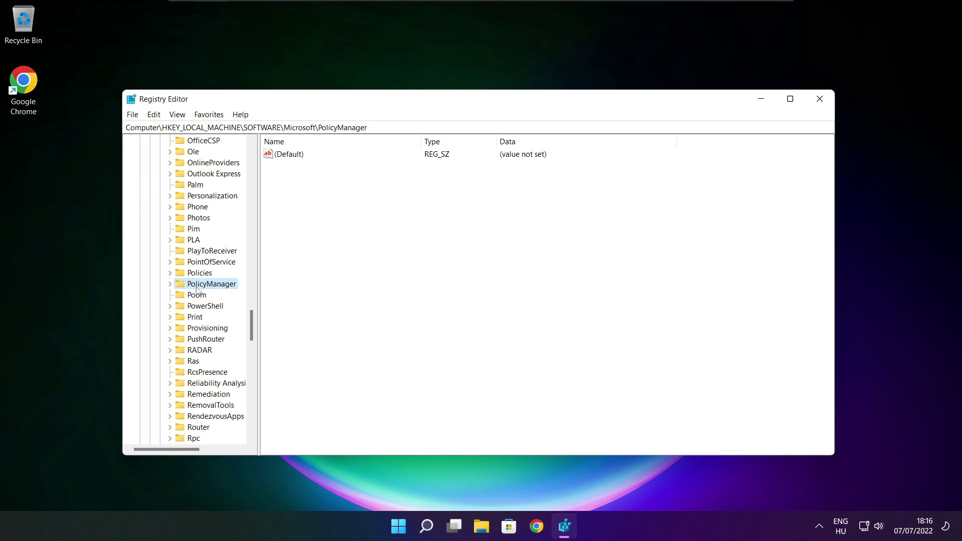
pyautogui.click(170, 285)
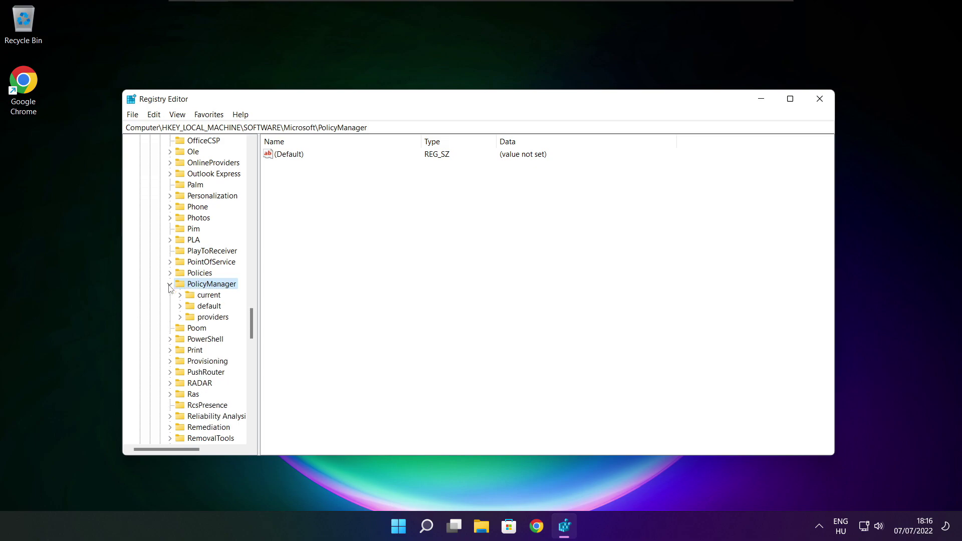
pyautogui.click(209, 310)
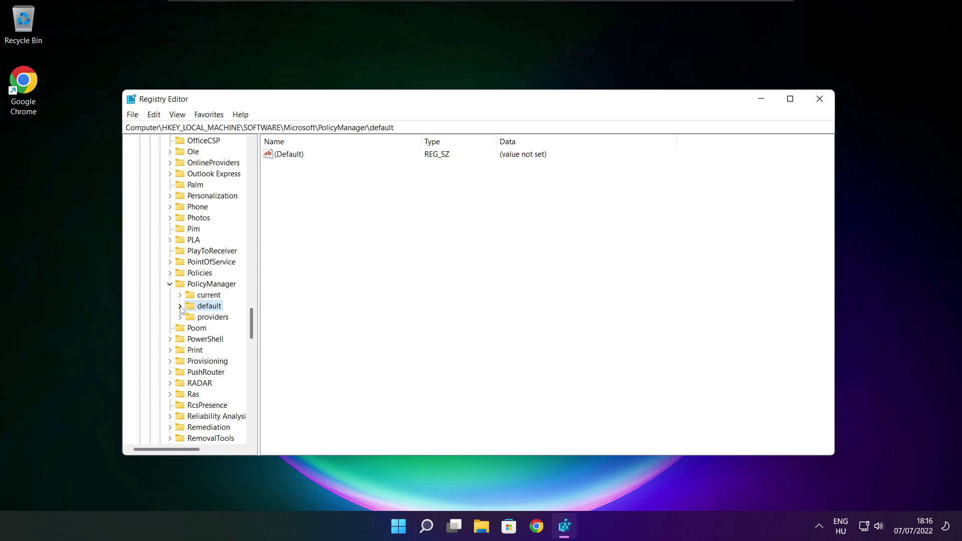
pyautogui.click(180, 306)
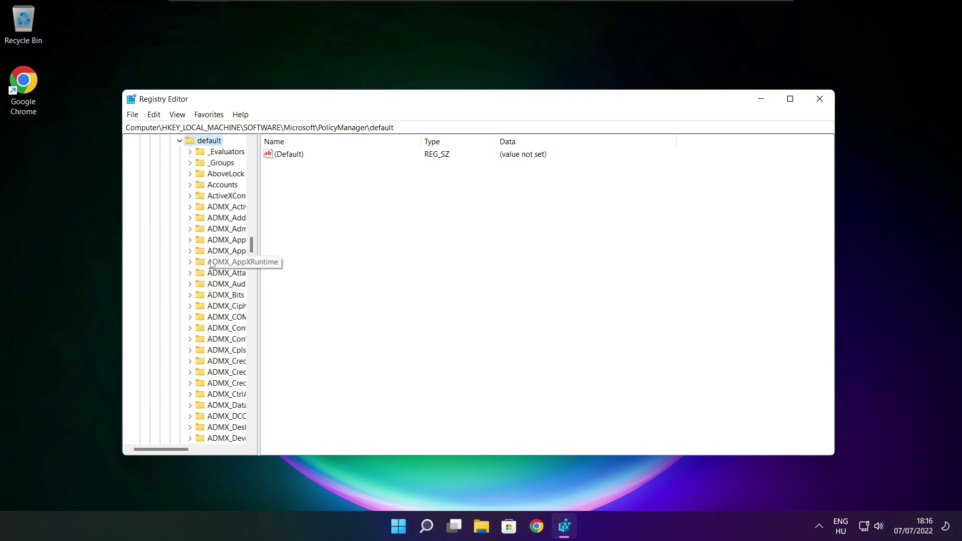
pyautogui.scroll(-7, 223, 220)
pyautogui.scroll(-20, 223, 220)
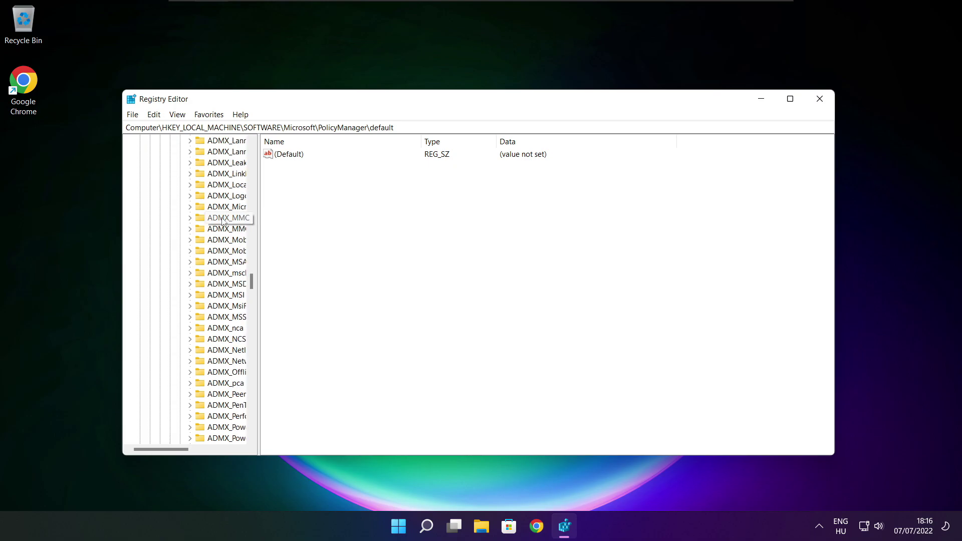
pyautogui.scroll(-3, 223, 221)
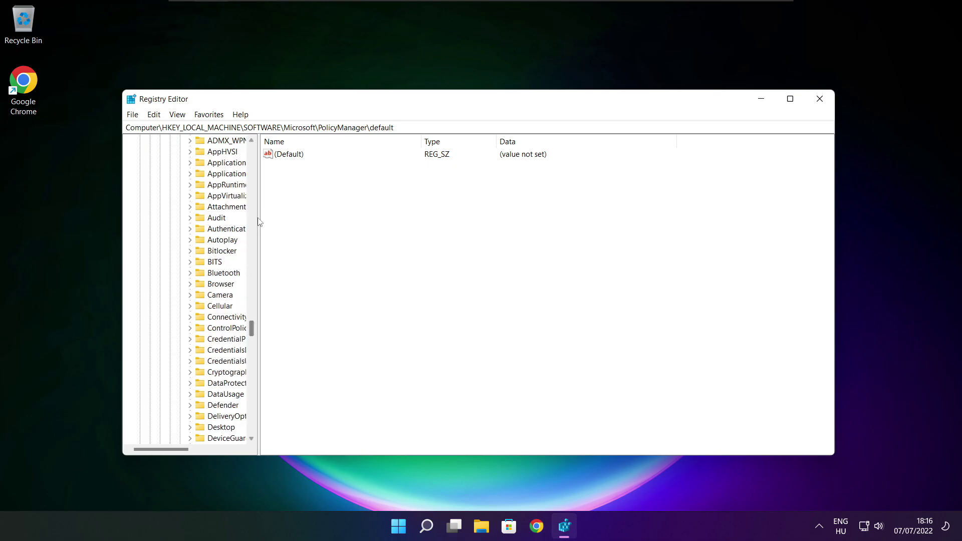
pyautogui.moveTo(259, 219); pyautogui.dragTo(318, 219)
pyautogui.scroll(1, 224, 210)
pyautogui.click(223, 207)
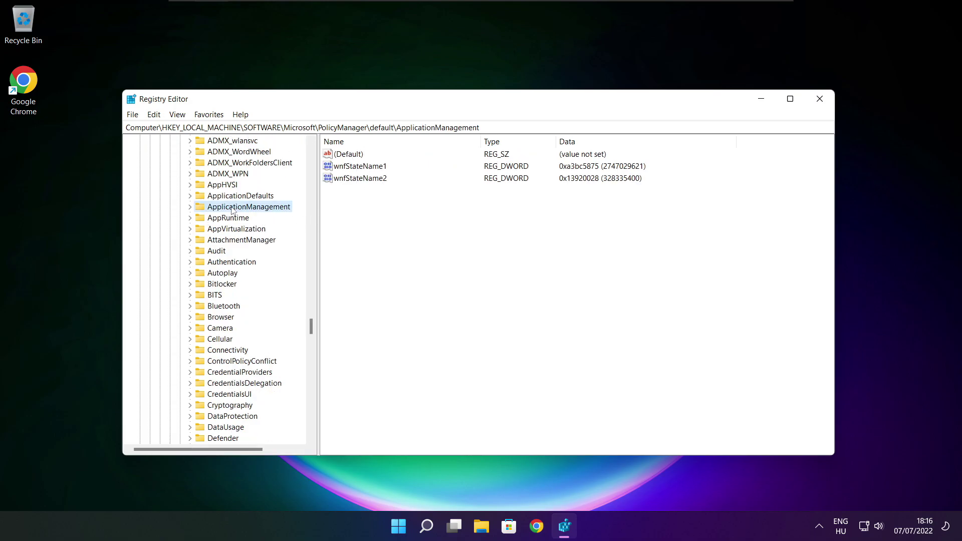
pyautogui.click(190, 207)
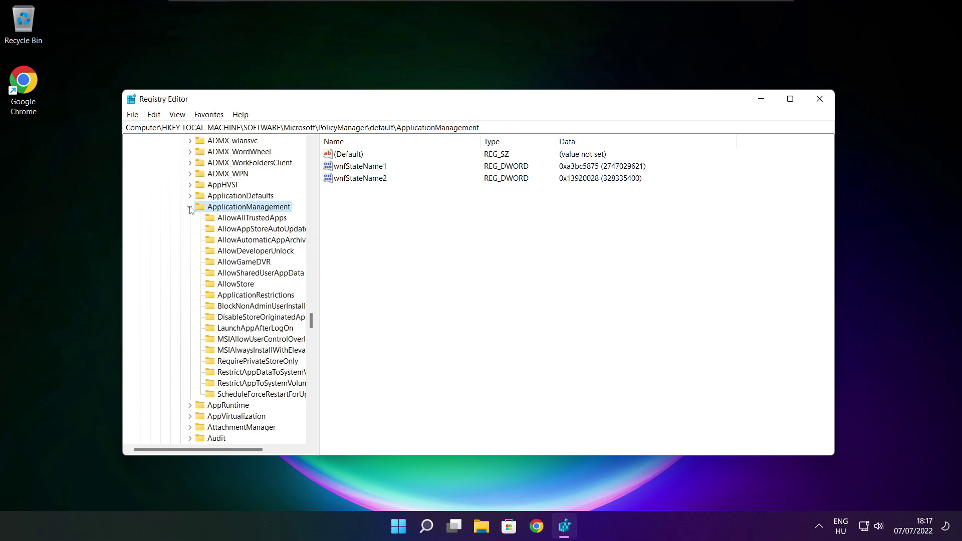
pyautogui.moveTo(318, 252); pyautogui.dragTo(329, 253)
pyautogui.click(255, 264)
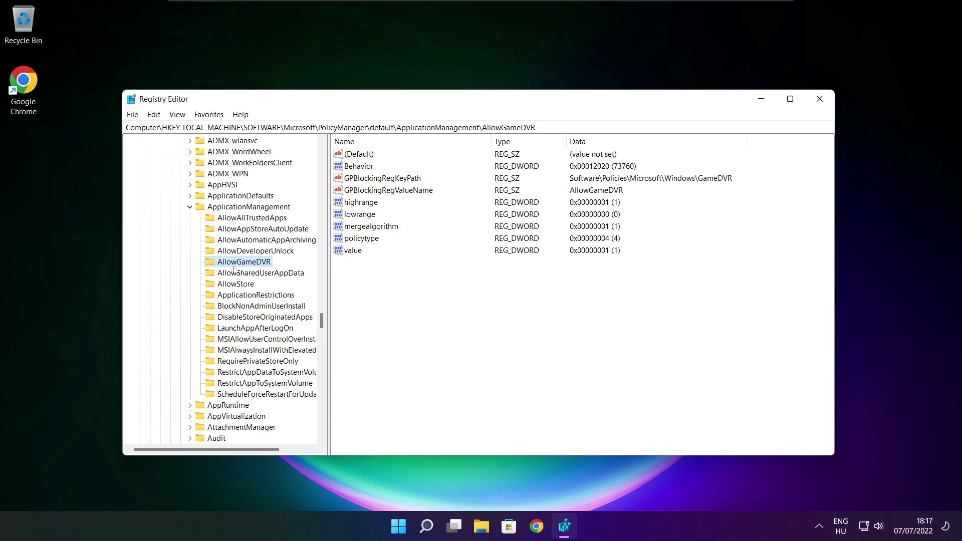
# - Change the AllowGameDVR 'value' DWORD data from 1 to 0 and close Registry Editor
pyautogui.click(357, 251)
pyautogui.doubleClick(354, 250)
pyautogui.moveTo(270, 160); pyautogui.dragTo(488, 200)
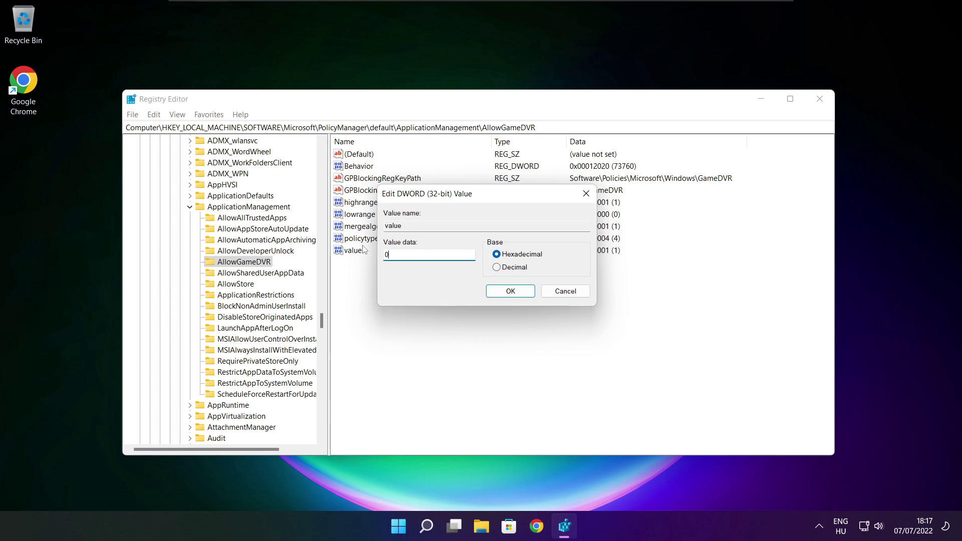
pyautogui.click(511, 293)
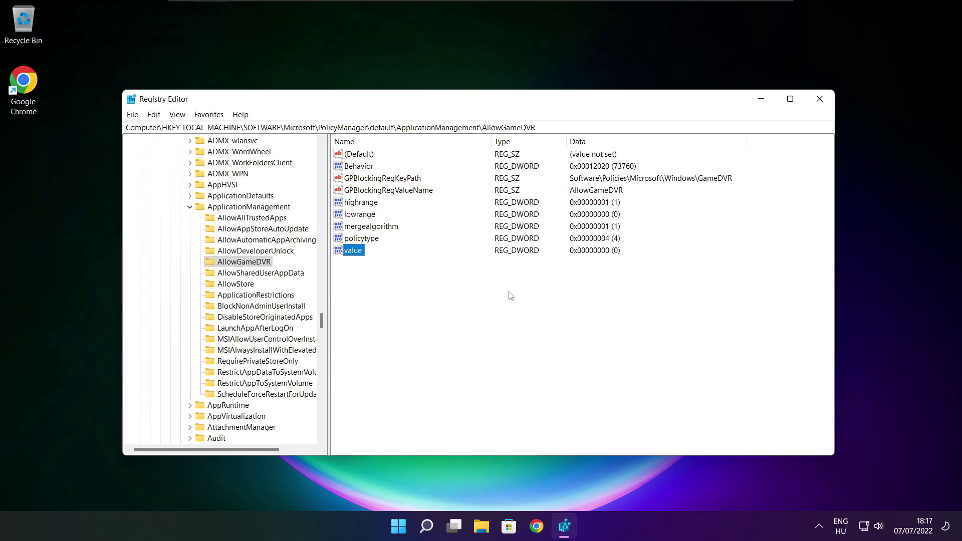
pyautogui.click(821, 101)
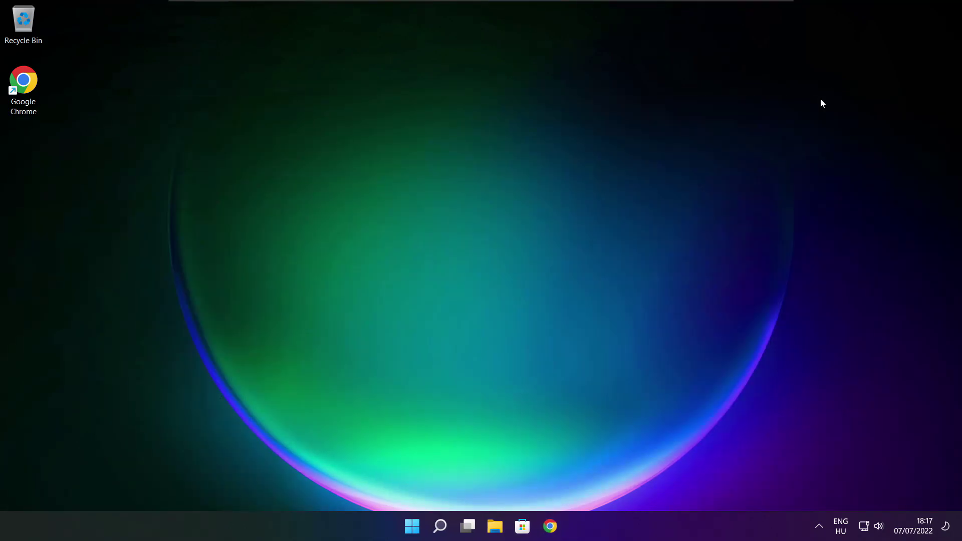
# - Download dxwebsetup.exe from the DirectX End-User Runtime Web Installer page and run it
pyautogui.click(552, 526)
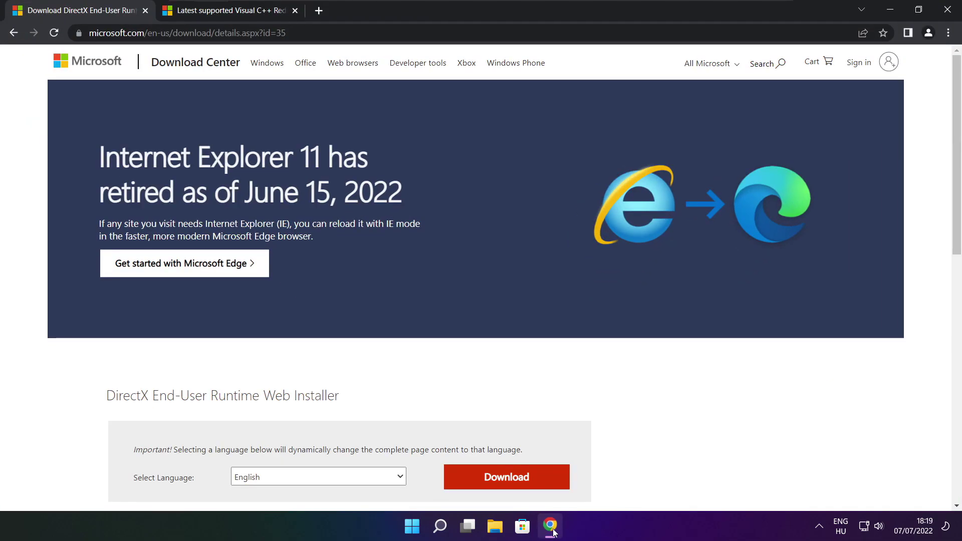
pyautogui.click(301, 33)
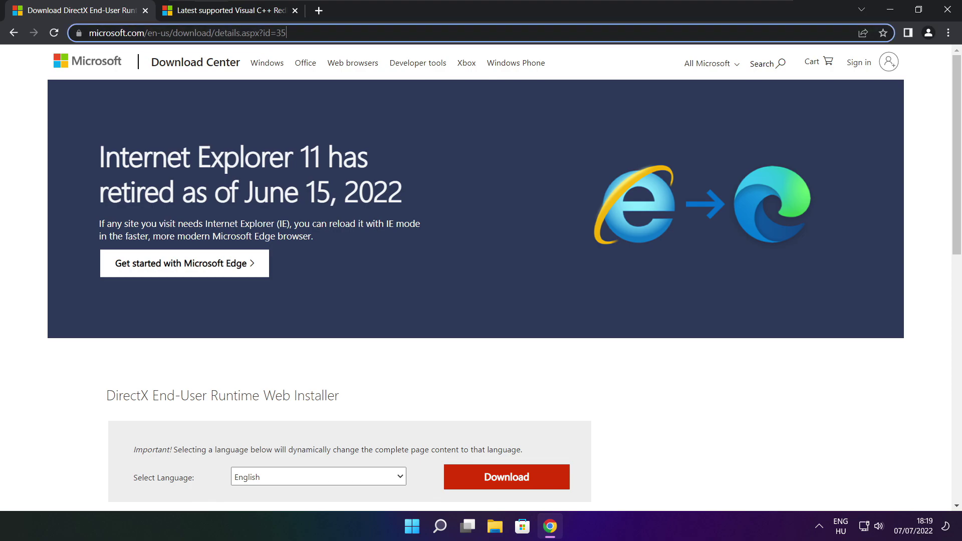
pyautogui.hotkey('shift', 'Home')
pyautogui.hotkey('shift', 'Right')
pyautogui.hotkey('shift', 'Right')
pyautogui.hotkey('shift', 'Right')
pyautogui.hotkey('shift', 'Right')
pyautogui.hotkey('shift', 'Right')
pyautogui.hotkey('shift', 'Right')
pyautogui.hotkey('shift', 'Right')
pyautogui.hotkey('shift', 'Right')
pyautogui.hotkey('shift', 'Right')
pyautogui.hotkey('shift', 'Right')
pyautogui.hotkey('shift', 'Right')
pyautogui.hotkey('shift', 'Right')
pyautogui.hotkey('shift', 'Right')
pyautogui.hotkey('shift', 'Right')
pyautogui.hotkey('shift', 'Right')
pyautogui.hotkey('shift', 'Right')
pyautogui.hotkey('shift', 'Right')
pyautogui.hotkey('shift', 'Right')
pyautogui.hotkey('shift', 'Right')
pyautogui.hotkey('shift', 'Right')
pyautogui.click(346, 363)
pyautogui.scroll(-3, 957, 166)
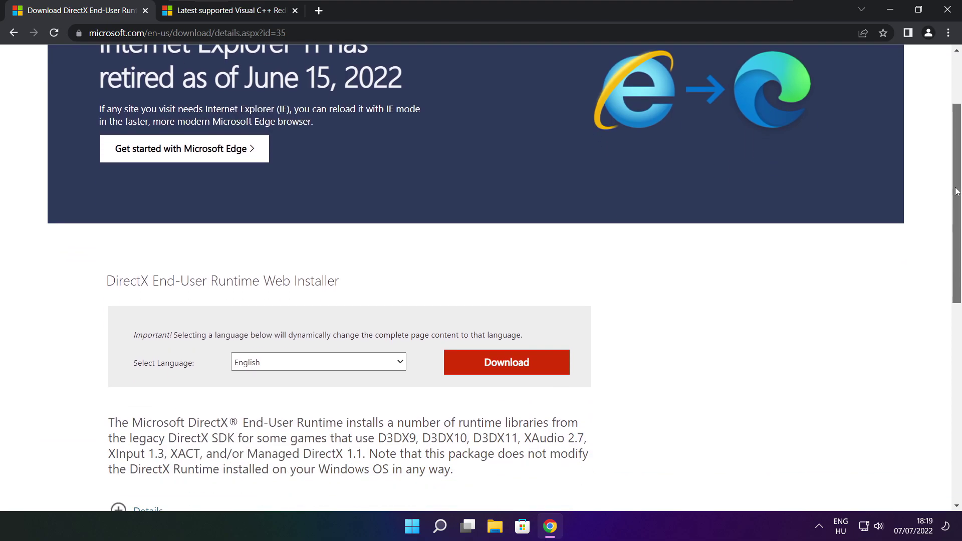
pyautogui.moveTo(354, 215); pyautogui.dragTo(410, 213)
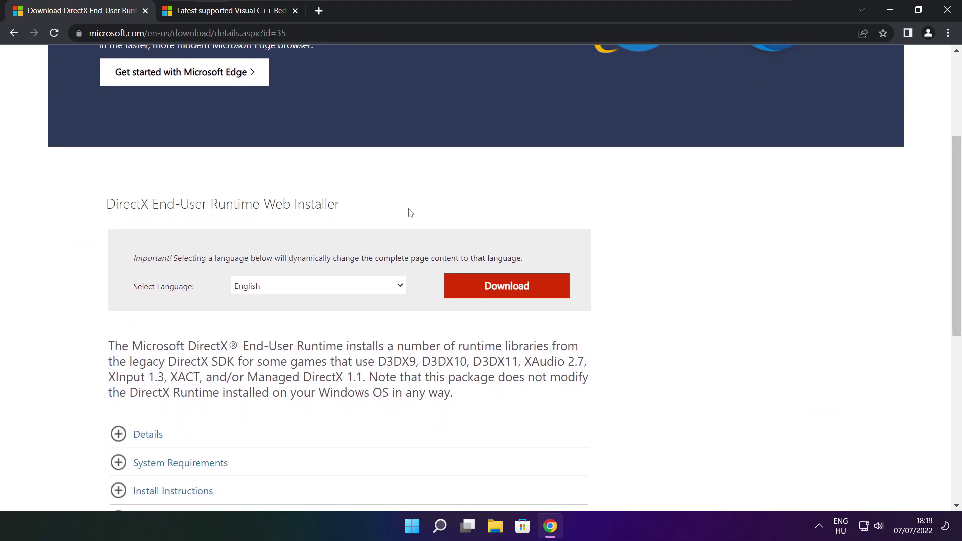
pyautogui.click(510, 290)
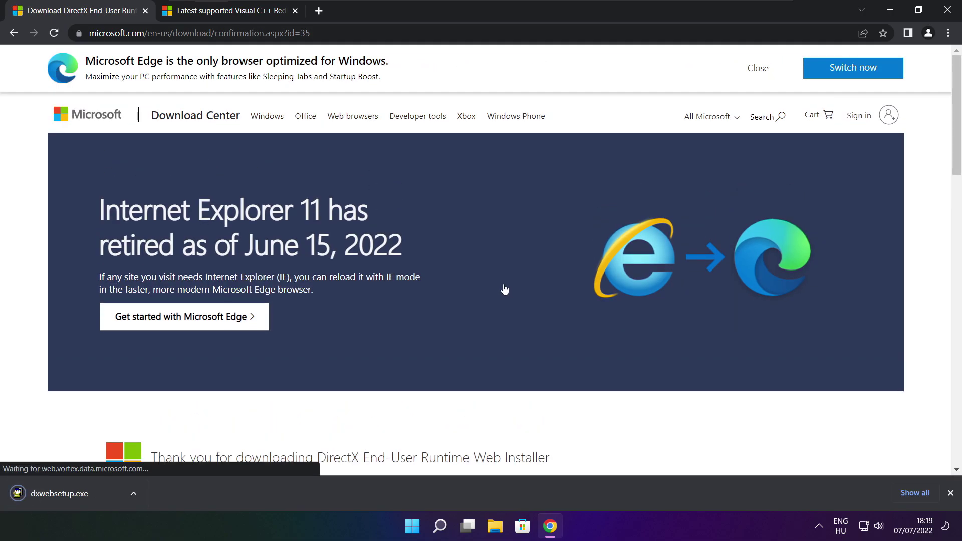
pyautogui.click(91, 495)
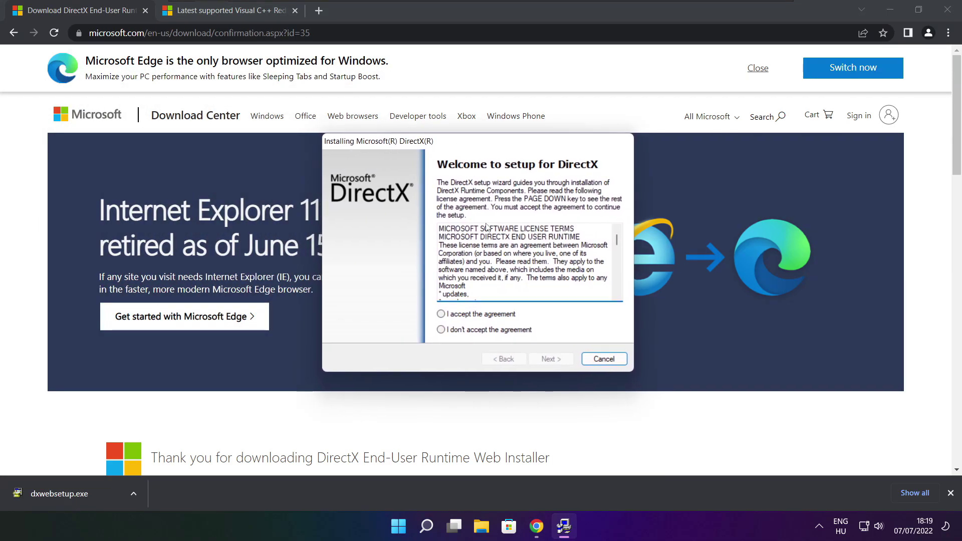
# - Accept the DirectX license, untick 'Install the Bing Bar', install the runtime and finish setup
pyautogui.moveTo(617, 240); pyautogui.dragTo(617, 287)
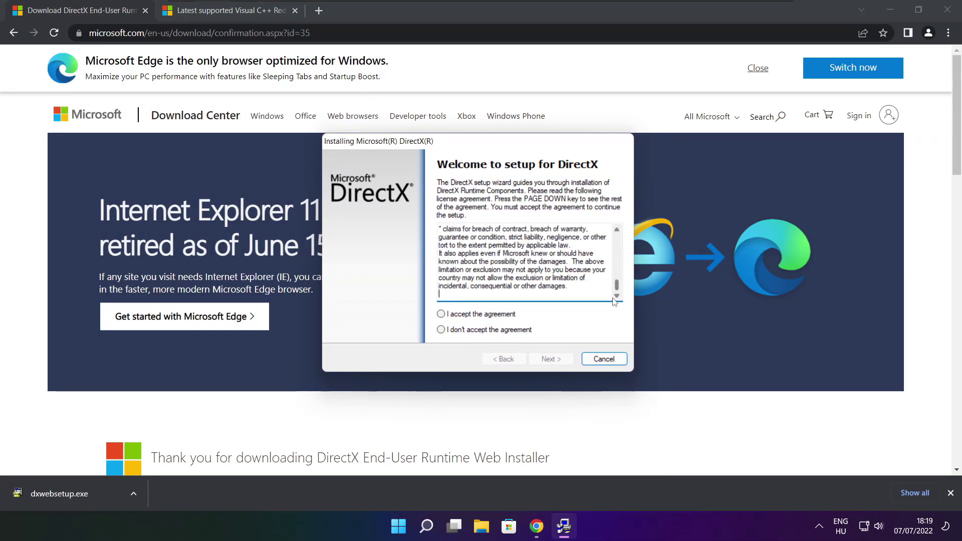
pyautogui.click(457, 315)
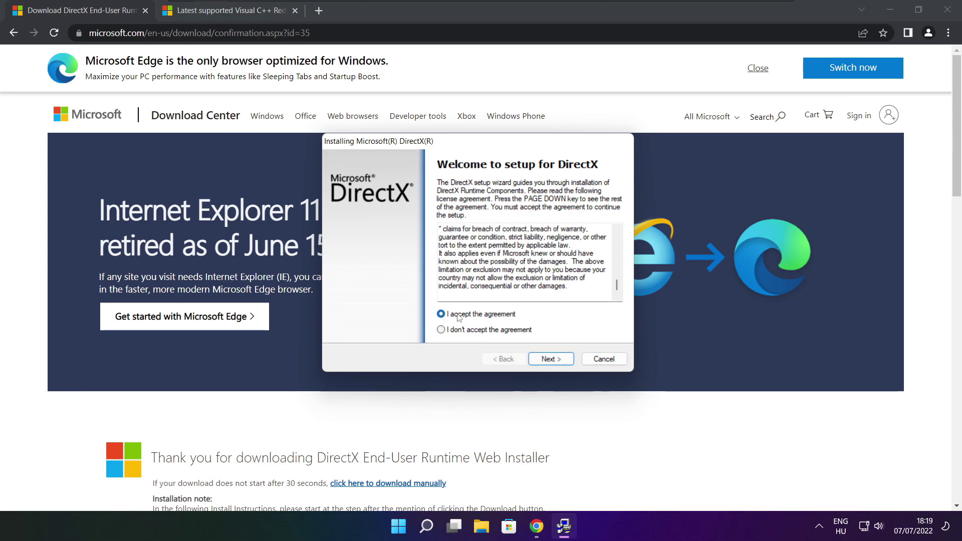
pyautogui.click(554, 362)
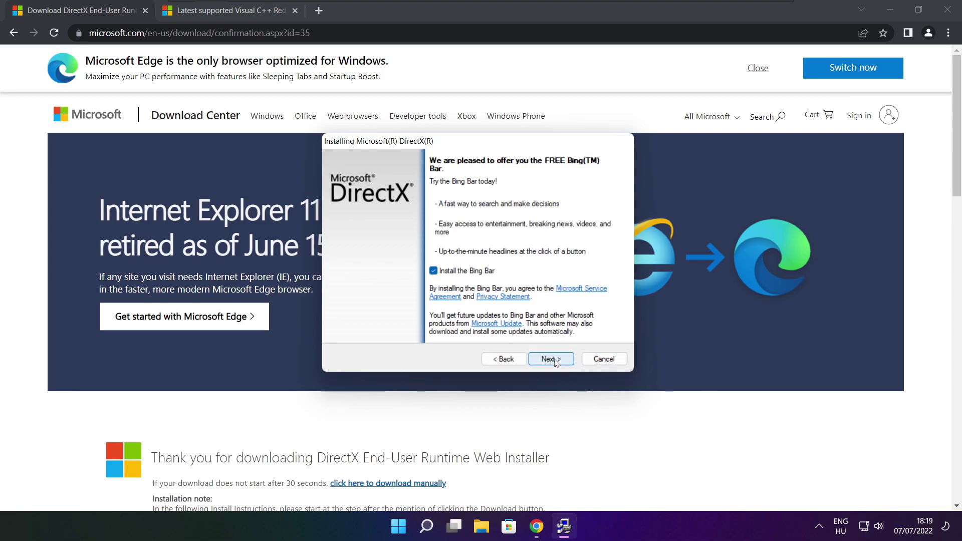
pyautogui.click(434, 272)
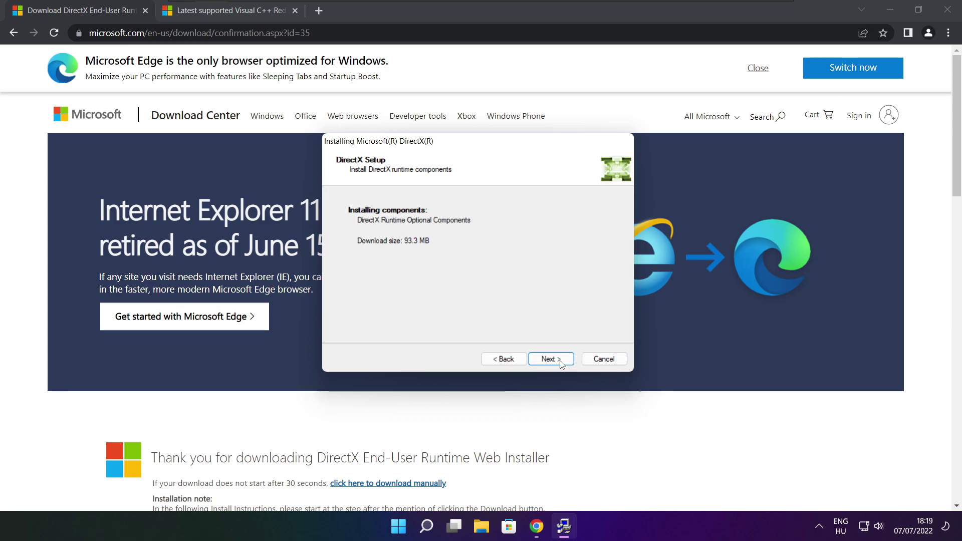
pyautogui.click(551, 359)
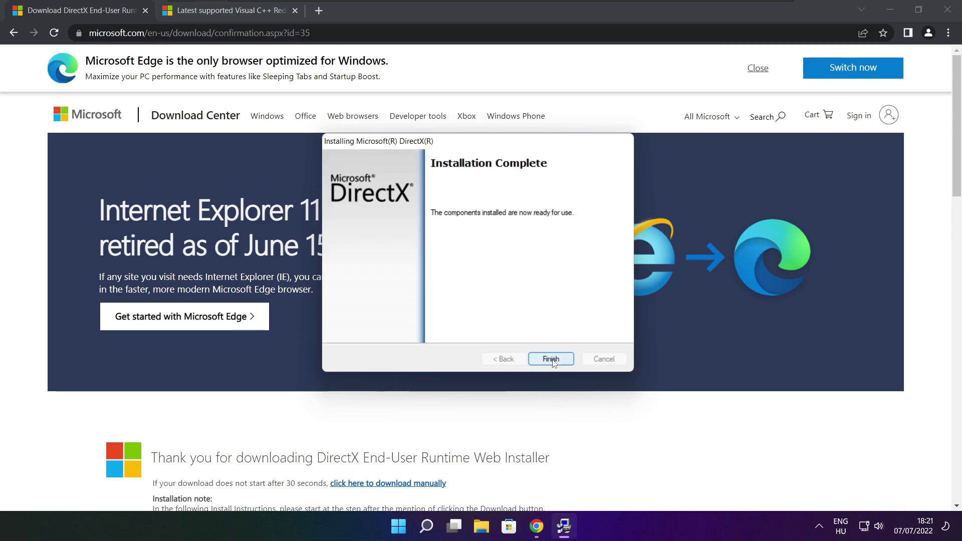
pyautogui.click(556, 359)
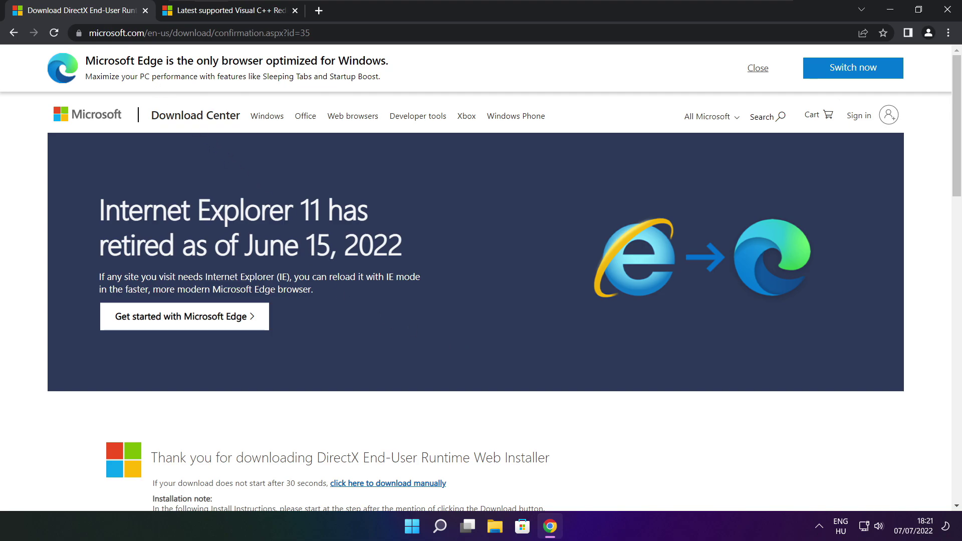
# - Close the DirectX tab and scroll to the Visual Studio 2015–2022 redistributable table
pyautogui.click(146, 14)
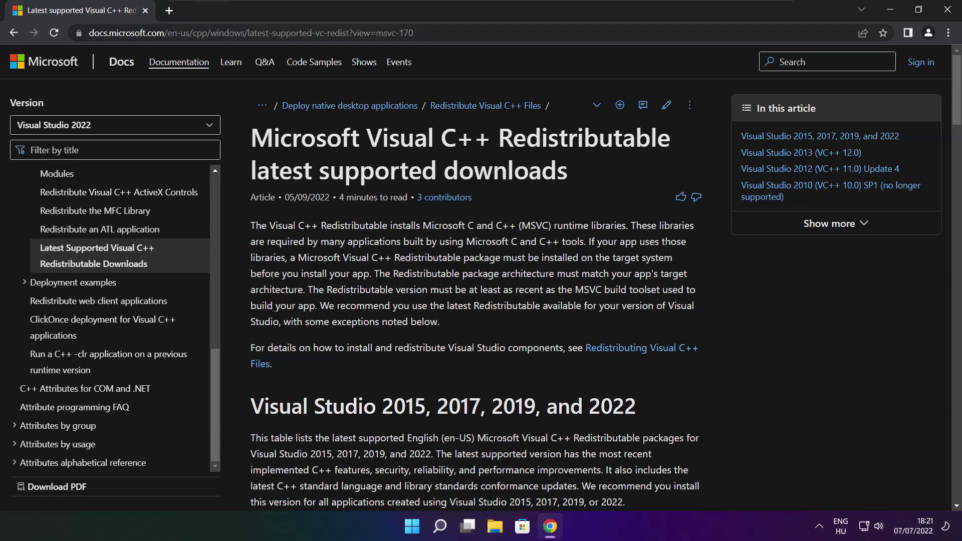
pyautogui.moveTo(414, 33)
pyautogui.mouseDown()
pyautogui.moveTo(89, 33)
pyautogui.moveTo(414, 32)
pyautogui.mouseUp()
pyautogui.click(477, 61)
pyautogui.moveTo(953, 94); pyautogui.dragTo(953, 140)
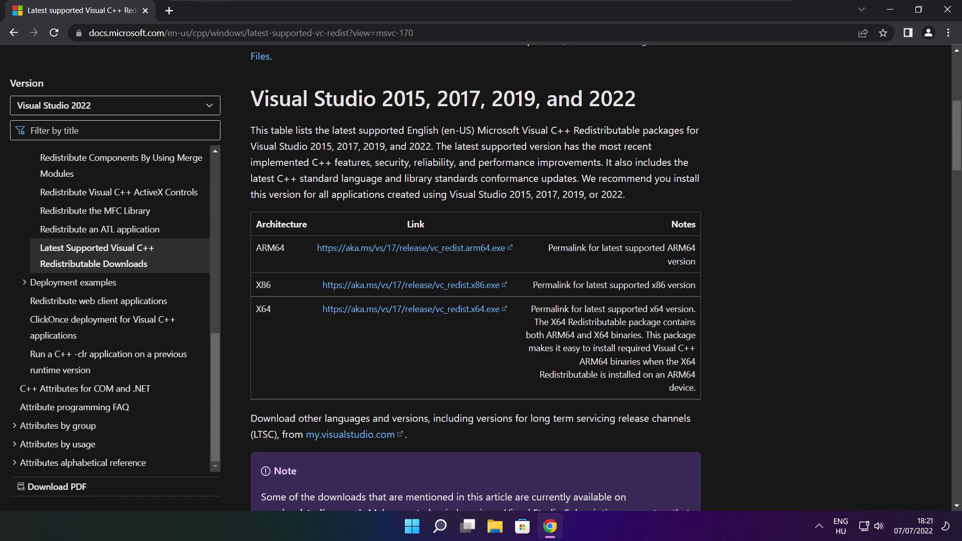
pyautogui.moveTo(255, 247); pyautogui.dragTo(647, 345)
pyautogui.click(647, 345)
# - Download the ARM64, x86 and x64 redistributables and launch VC_redist.arm64.exe
pyautogui.click(400, 252)
pyautogui.click(399, 285)
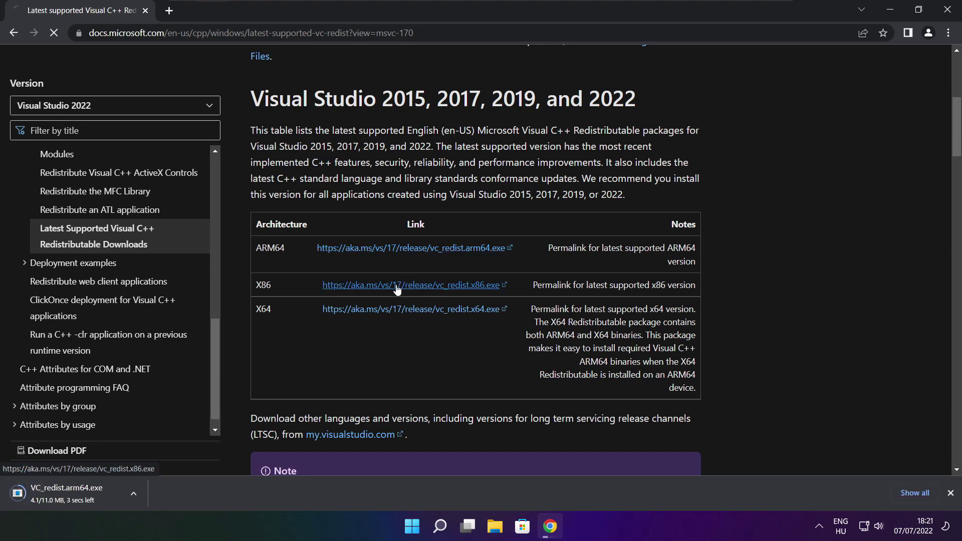
pyautogui.click(397, 309)
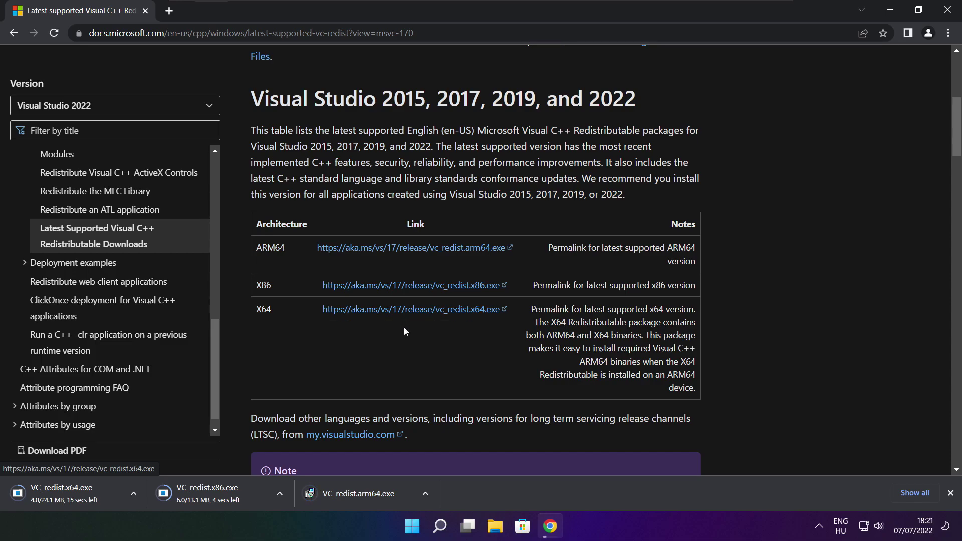
pyautogui.click(366, 496)
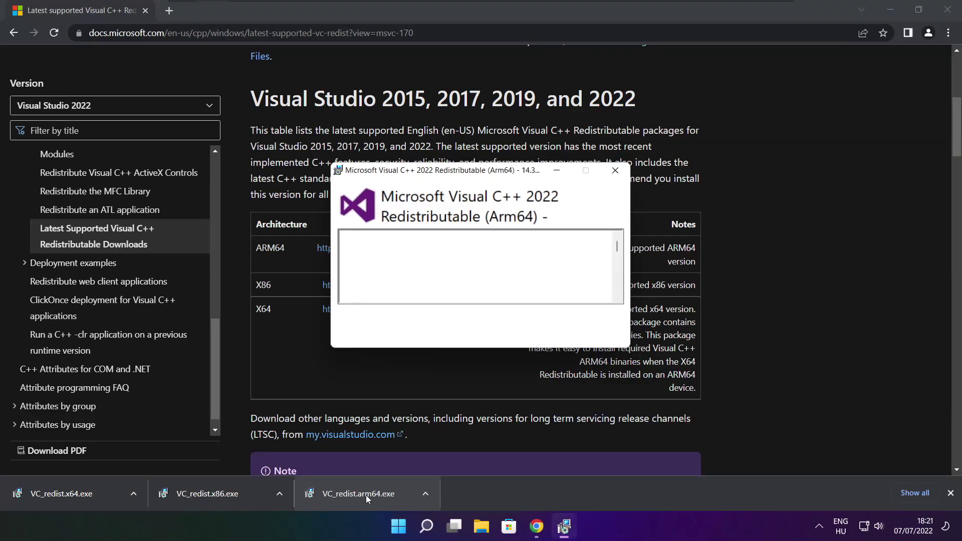
# - Try installing the Arm64 redistributable, dismiss the unsupported failure, and launch VC_redist.x86.exe
pyautogui.moveTo(617, 250); pyautogui.dragTo(617, 294)
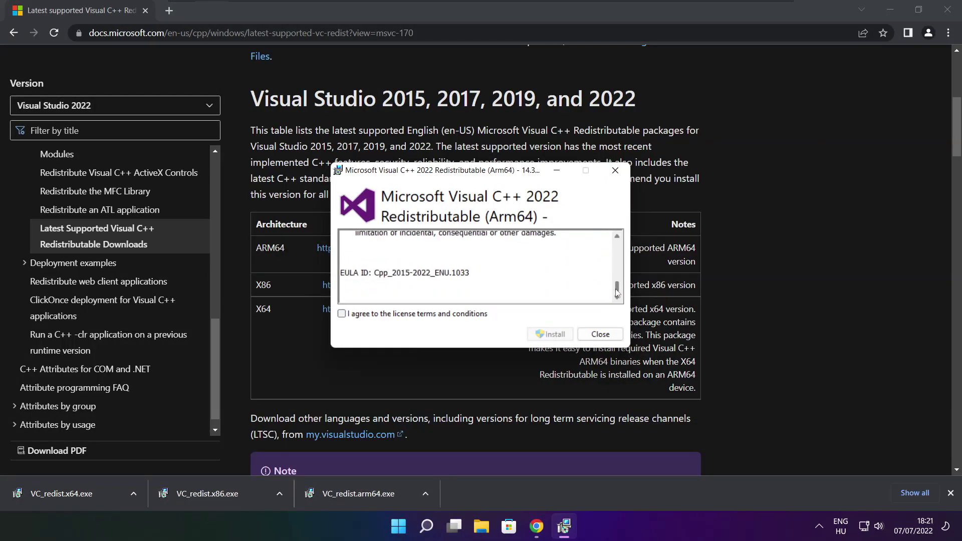
pyautogui.click(341, 314)
pyautogui.click(549, 334)
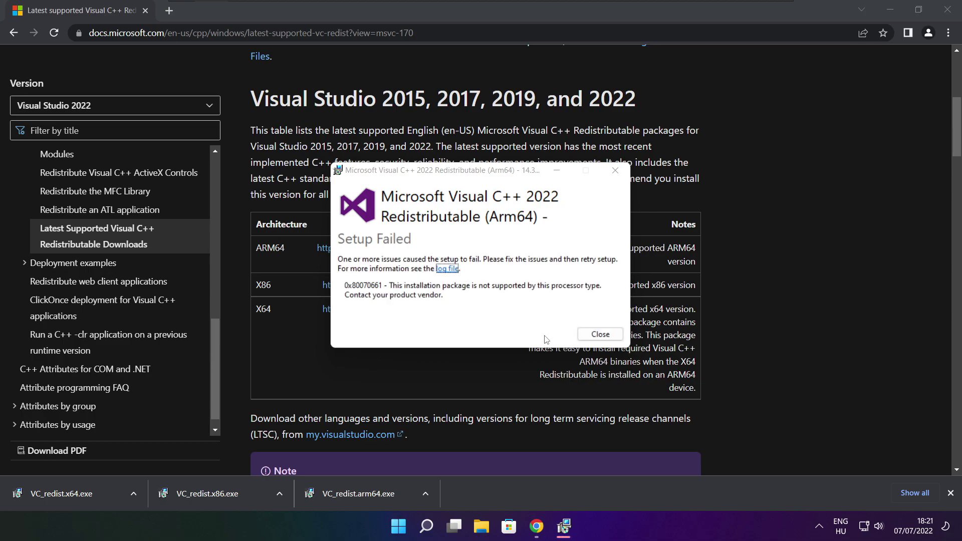
pyautogui.click(580, 339)
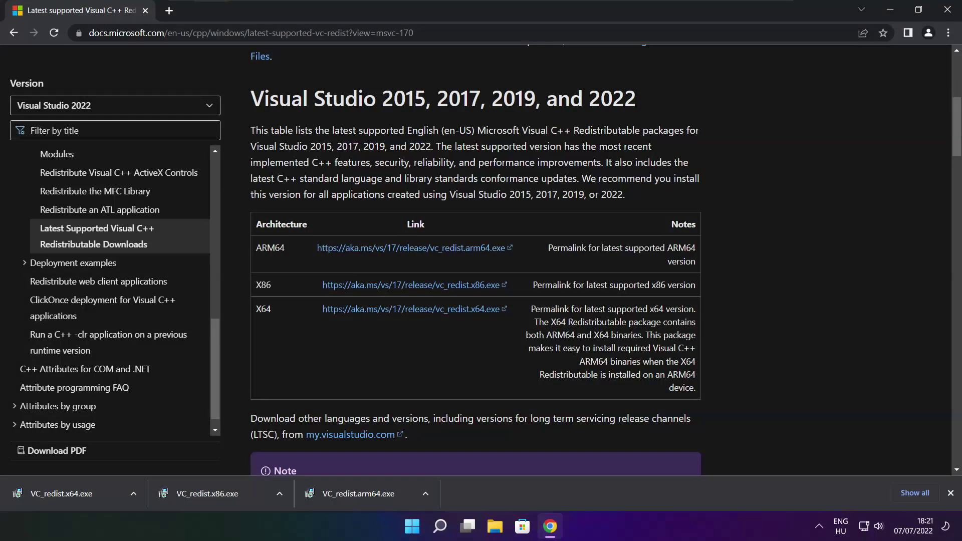
pyautogui.click(226, 492)
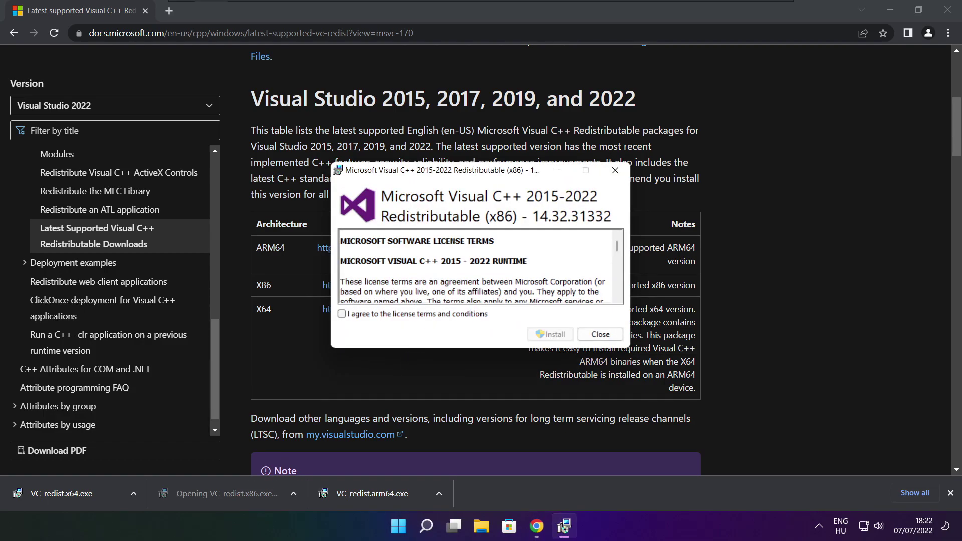
# - Accept the license, install the x86 redistributable 14.32.31332, and close the successful setup
pyautogui.moveTo(617, 246); pyautogui.dragTo(618, 287)
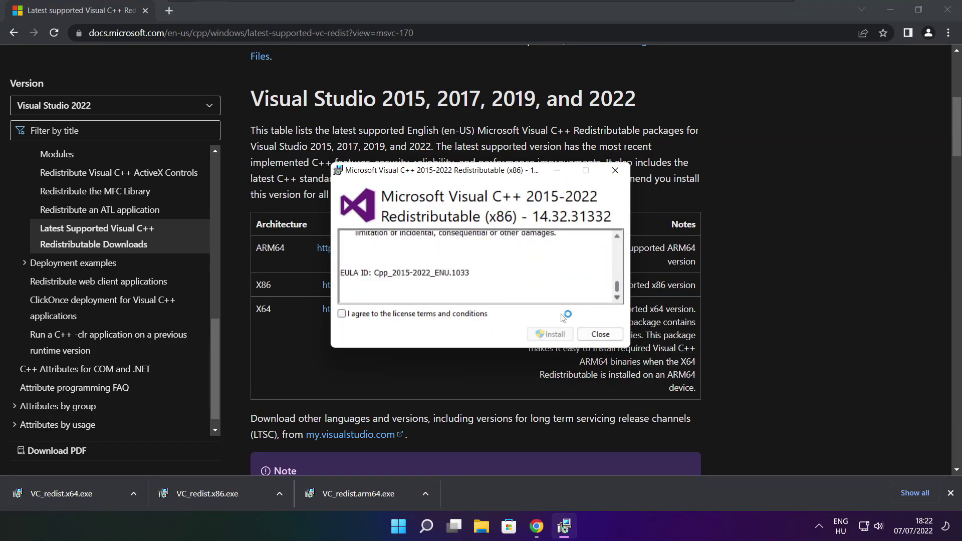
pyautogui.click(343, 314)
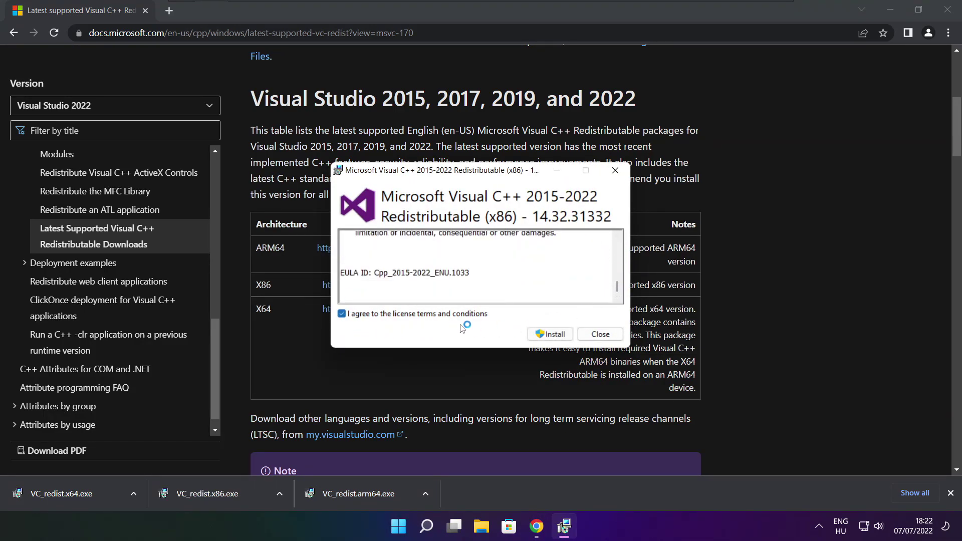
pyautogui.click(552, 334)
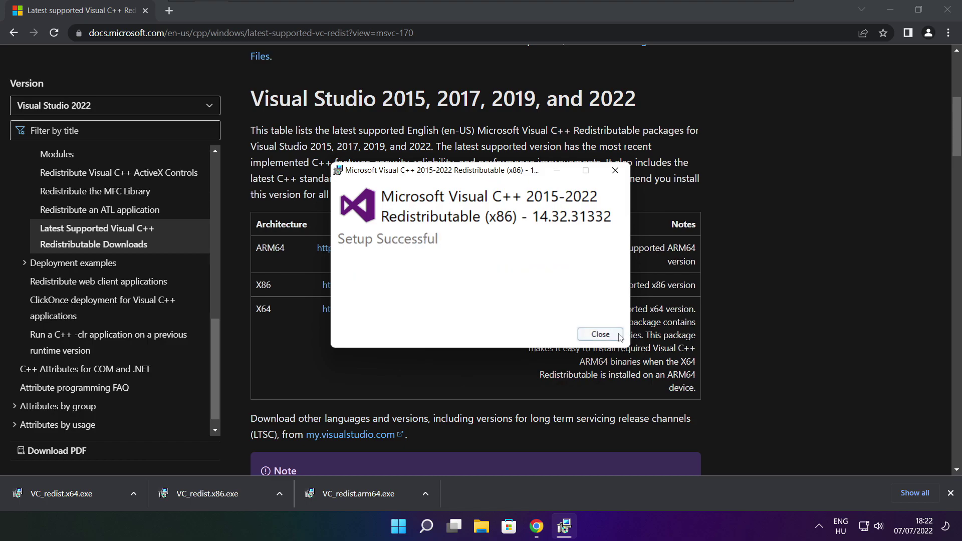
pyautogui.click(619, 336)
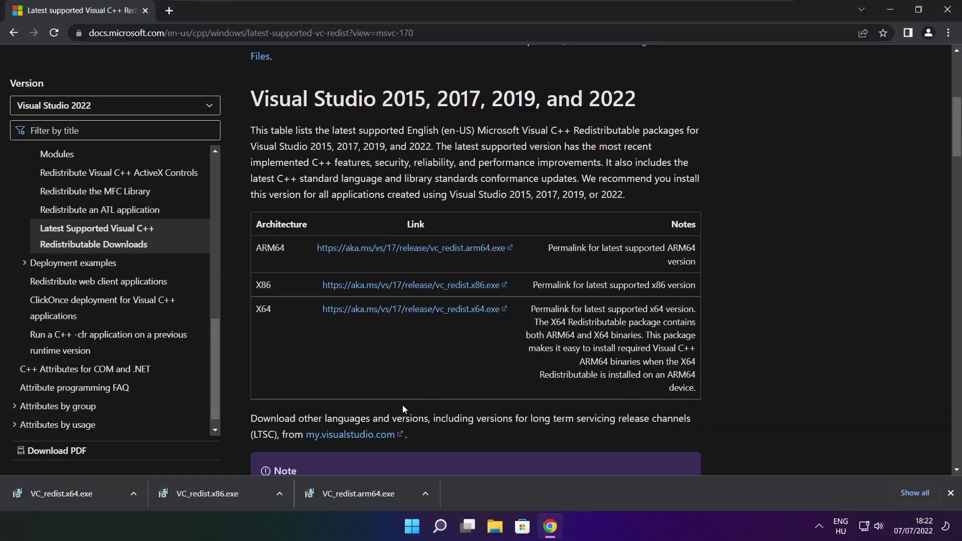
# - Run VC_redist.x64.exe, install the x64 redistributable 14.32.31332, then close the installer and Chrome
pyautogui.click(81, 497)
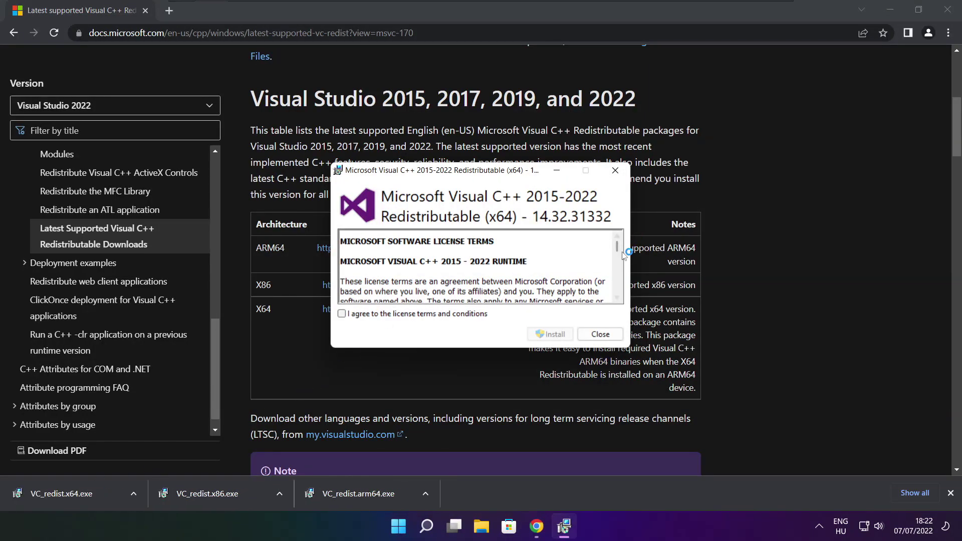
pyautogui.moveTo(618, 248); pyautogui.dragTo(618, 297)
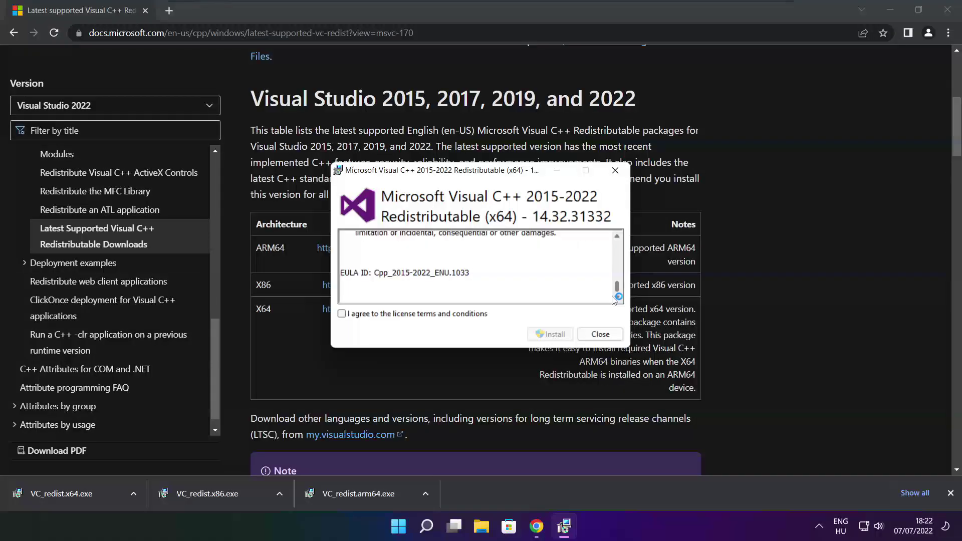
pyautogui.click(344, 314)
pyautogui.click(553, 336)
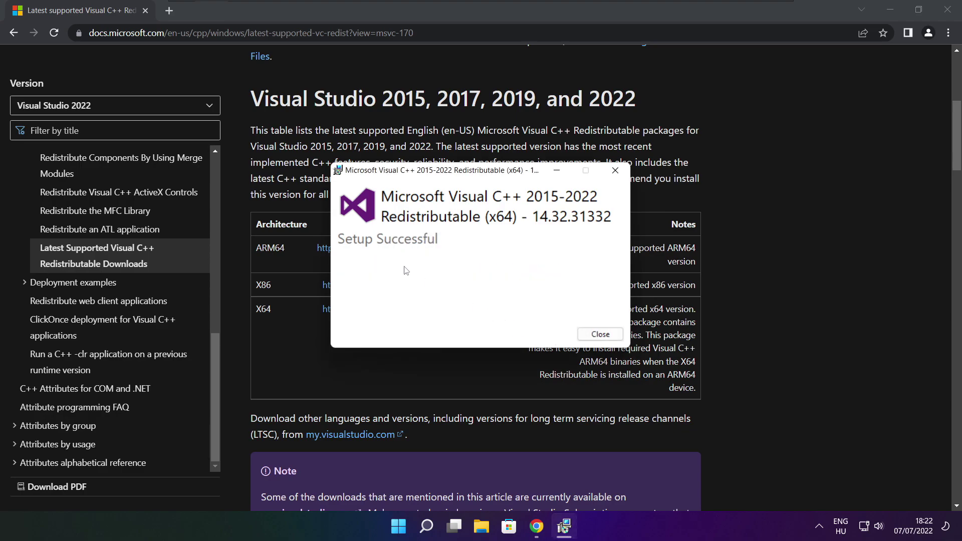
pyautogui.click(600, 334)
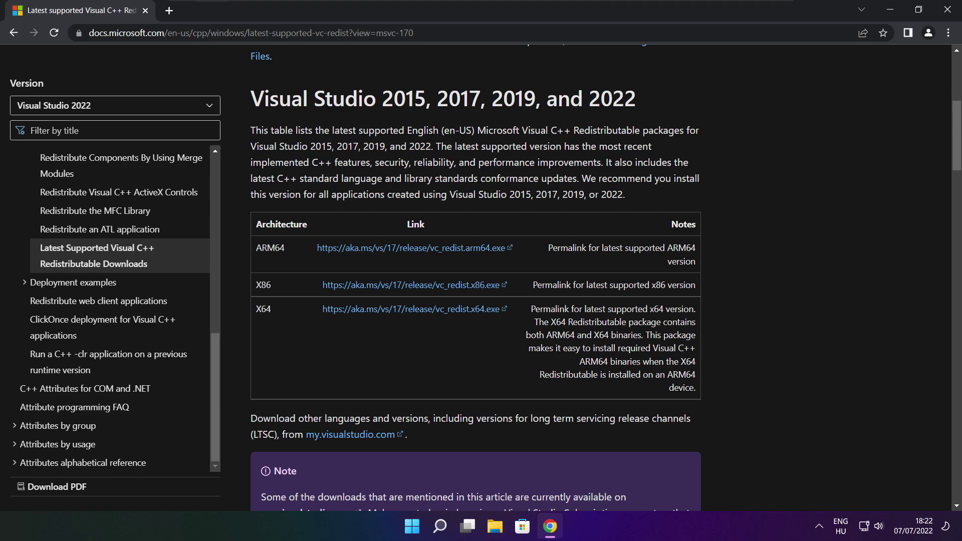
pyautogui.click(948, 11)
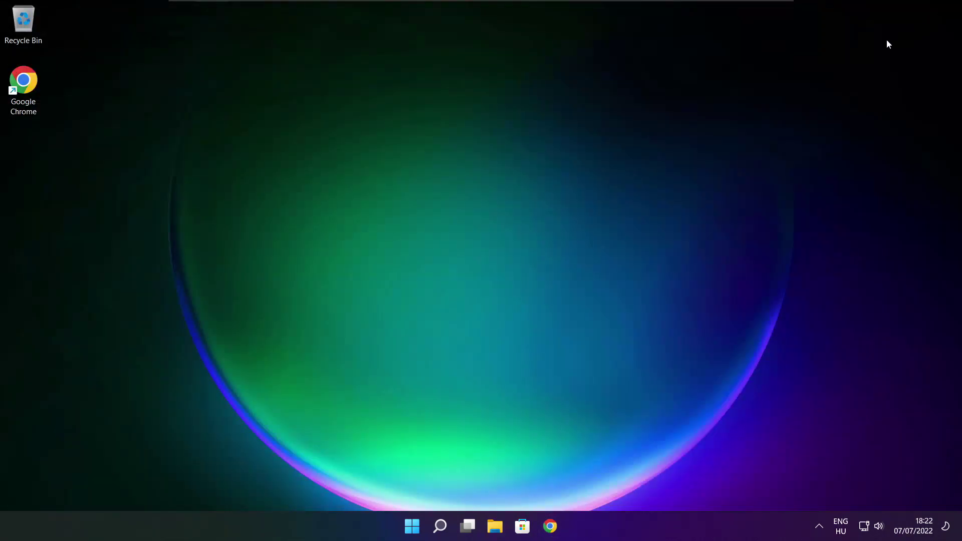
# - Choose Restart from the power options in the Start menu
pyautogui.click(412, 531)
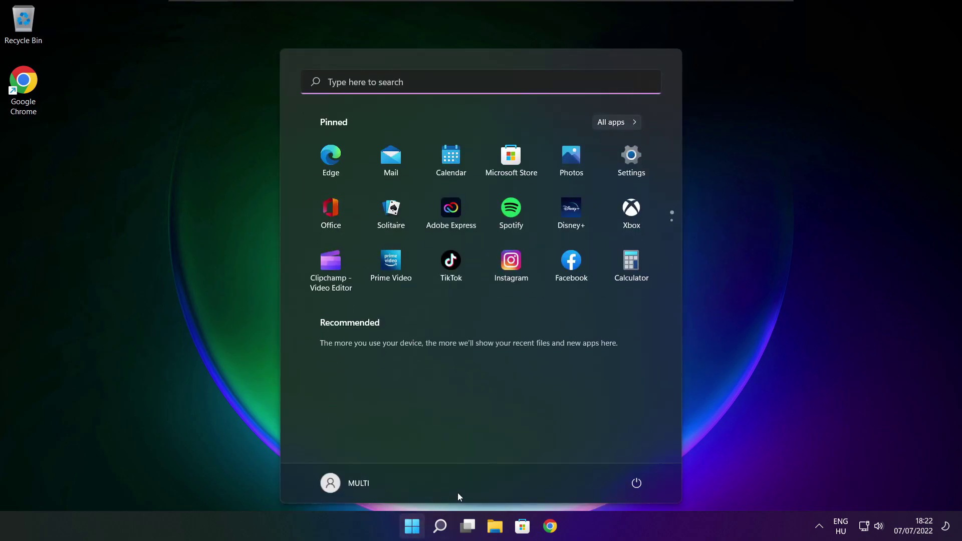
pyautogui.click(636, 487)
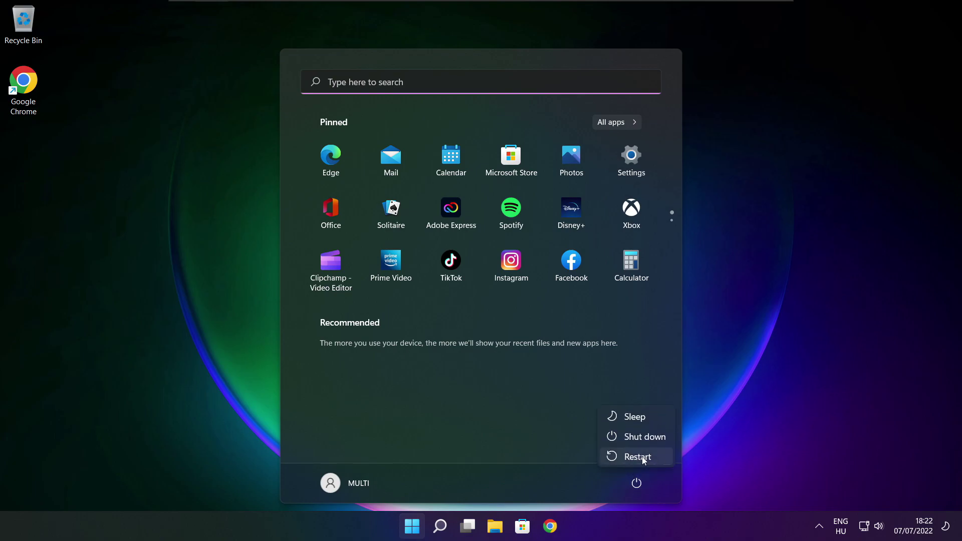
pyautogui.click(643, 457)
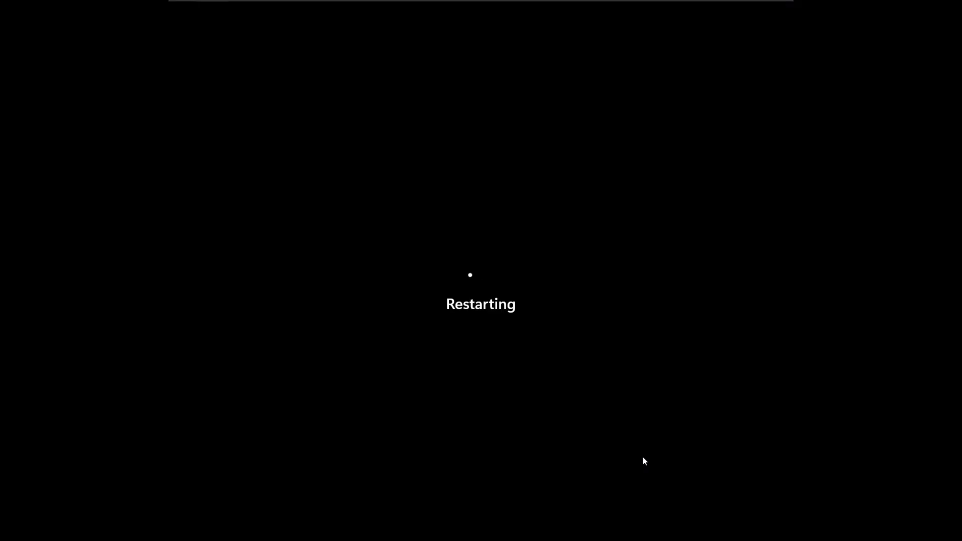